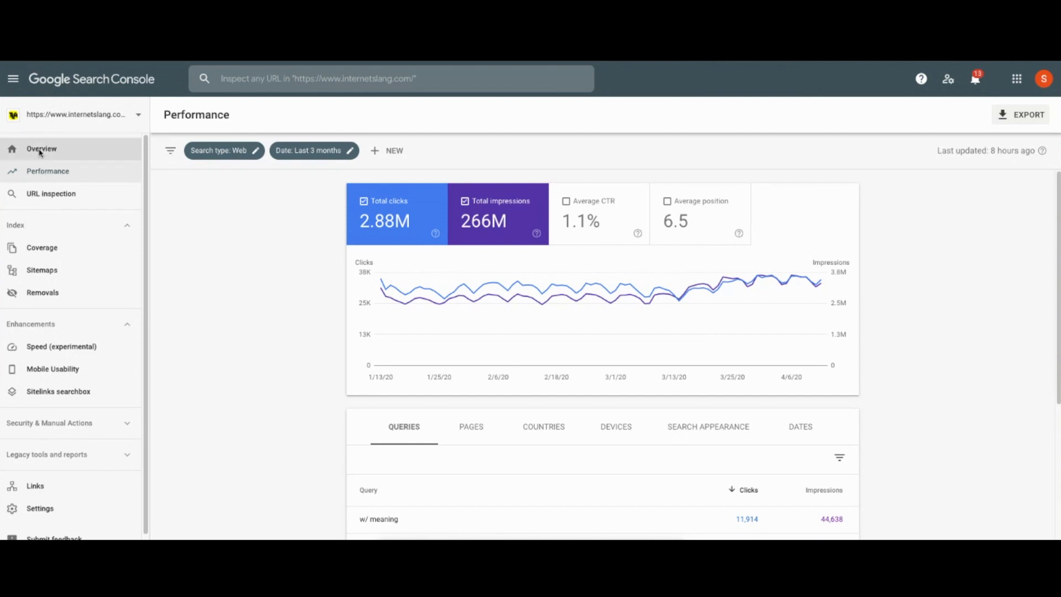
Step: Open the Performance report, view it briefly with average CTR and average position included, and inspect the exact impressions total
left_click(42, 172)
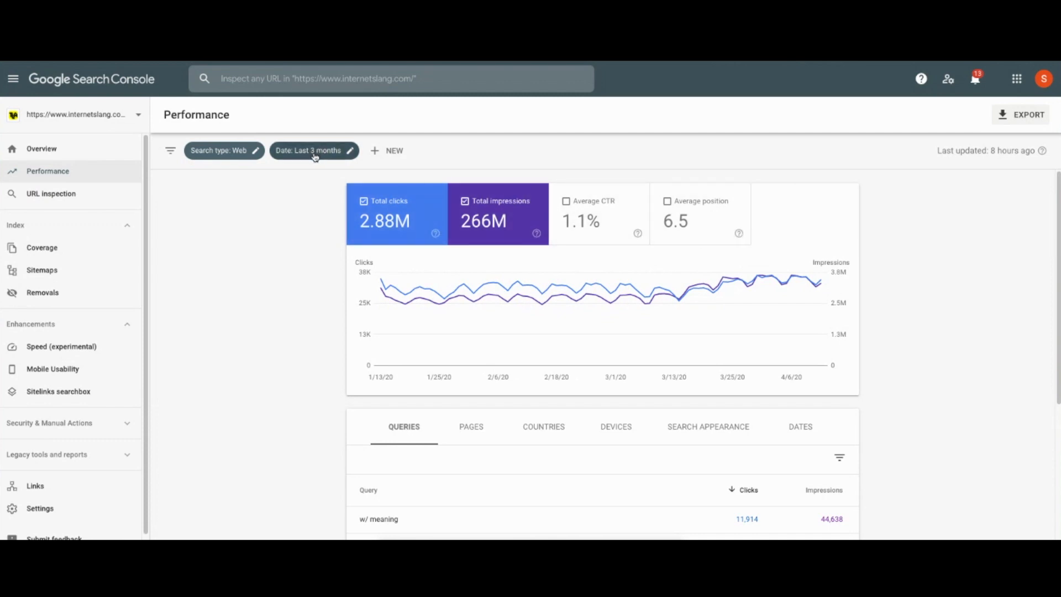
left_click(587, 218)
left_click(681, 221)
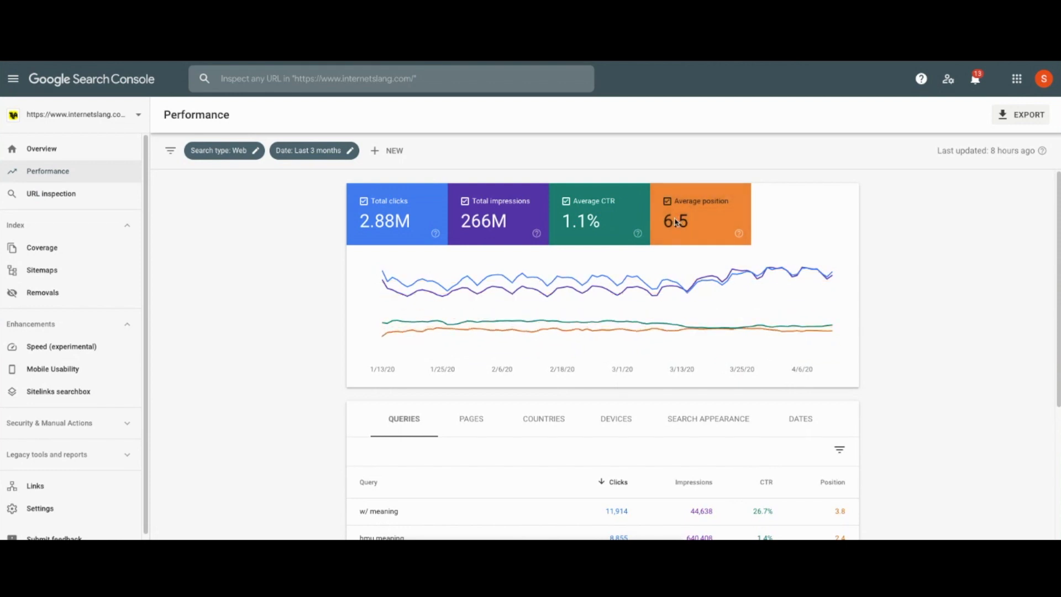
left_click(679, 222)
left_click(593, 218)
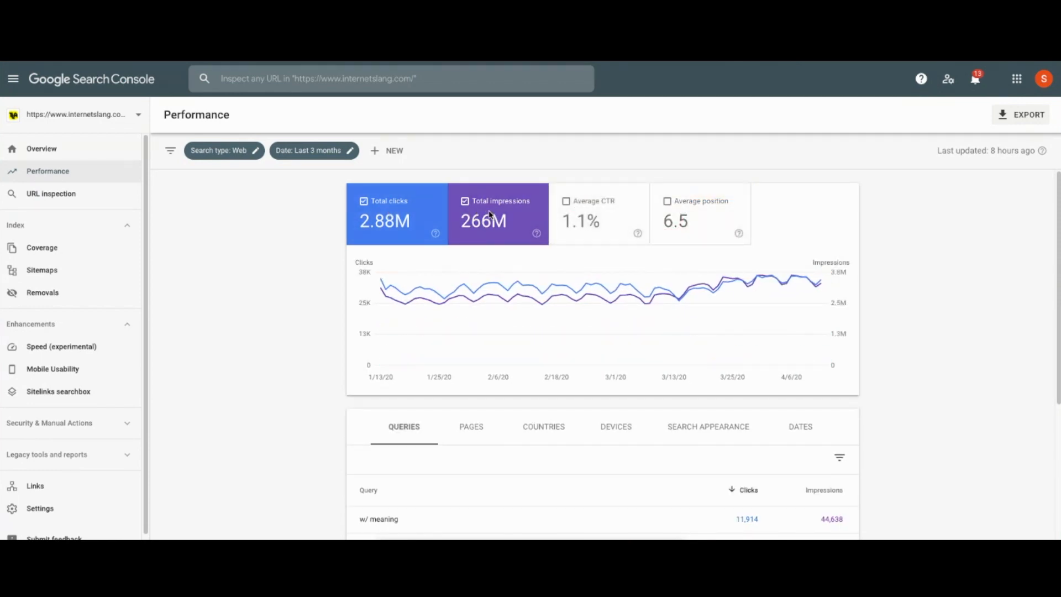
mouse_move(489, 219)
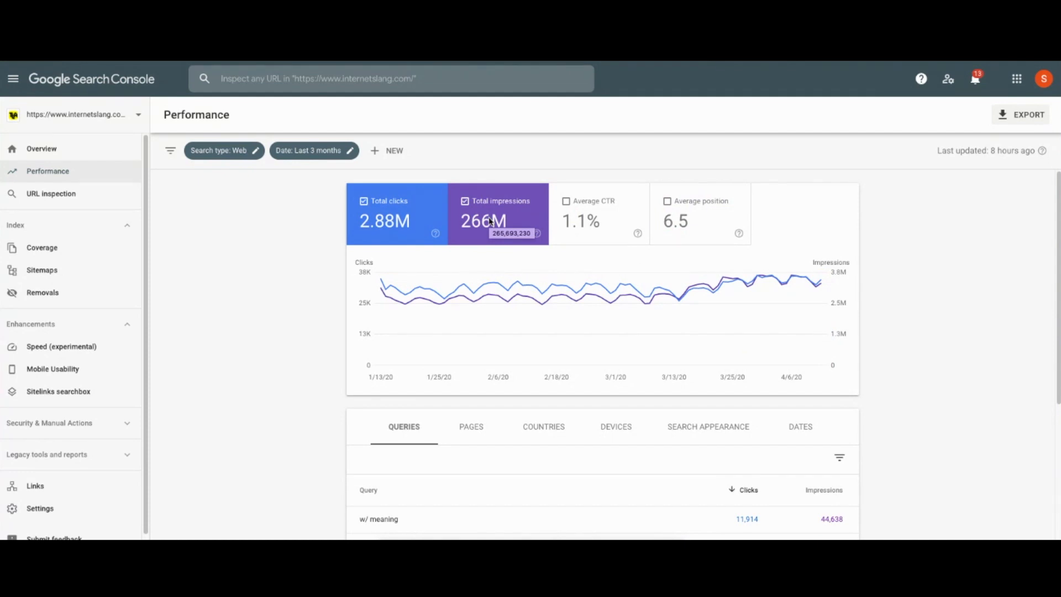
mouse_move(401, 216)
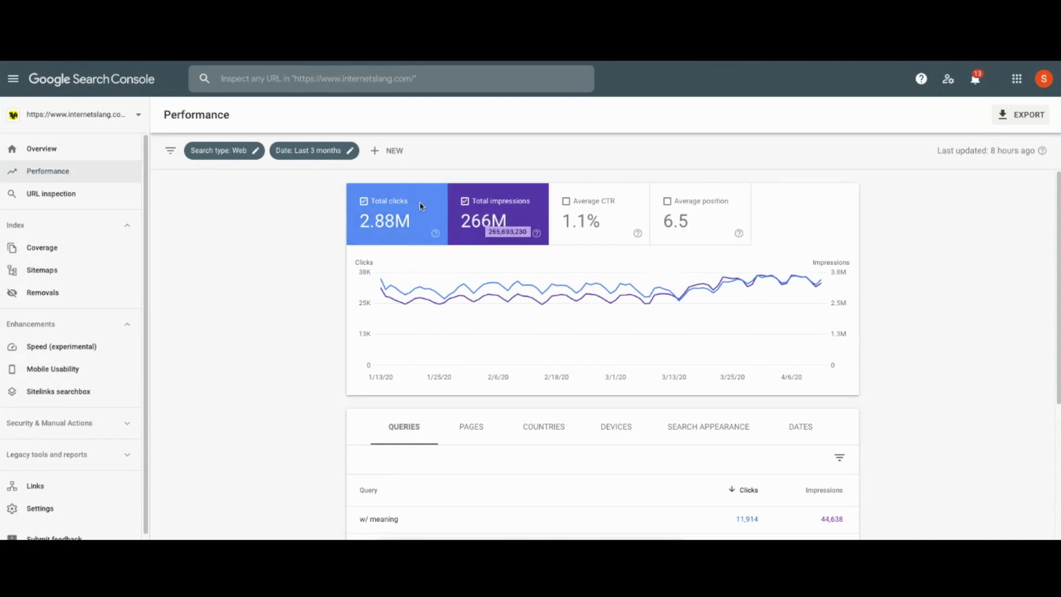
Step: Remove total impressions from the performance chart, leaving only total clicks plotted
left_click(467, 220)
scroll(305, 300, "down", 1)
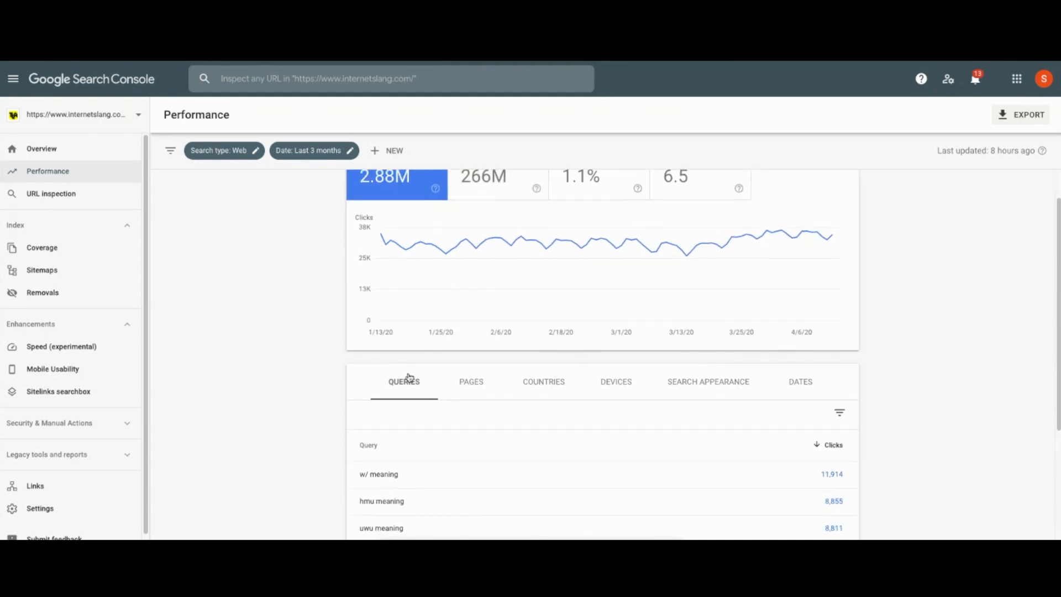
scroll(409, 377, "up", 1)
Step: Set the report's date range to compare the last 7 days to the previous period
left_click(351, 152)
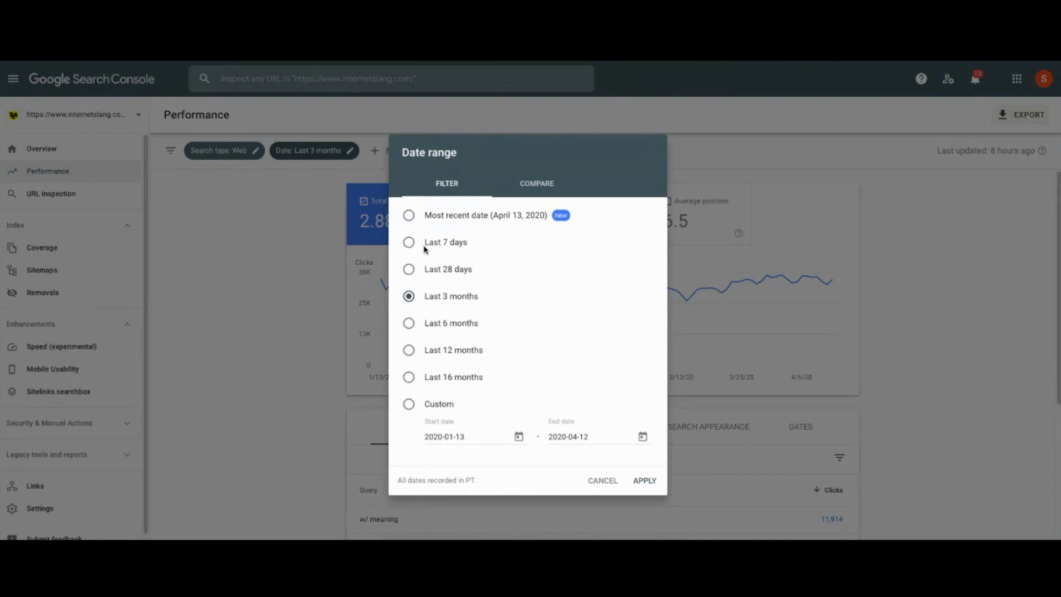
left_click(421, 247)
left_click(526, 190)
left_click(463, 192)
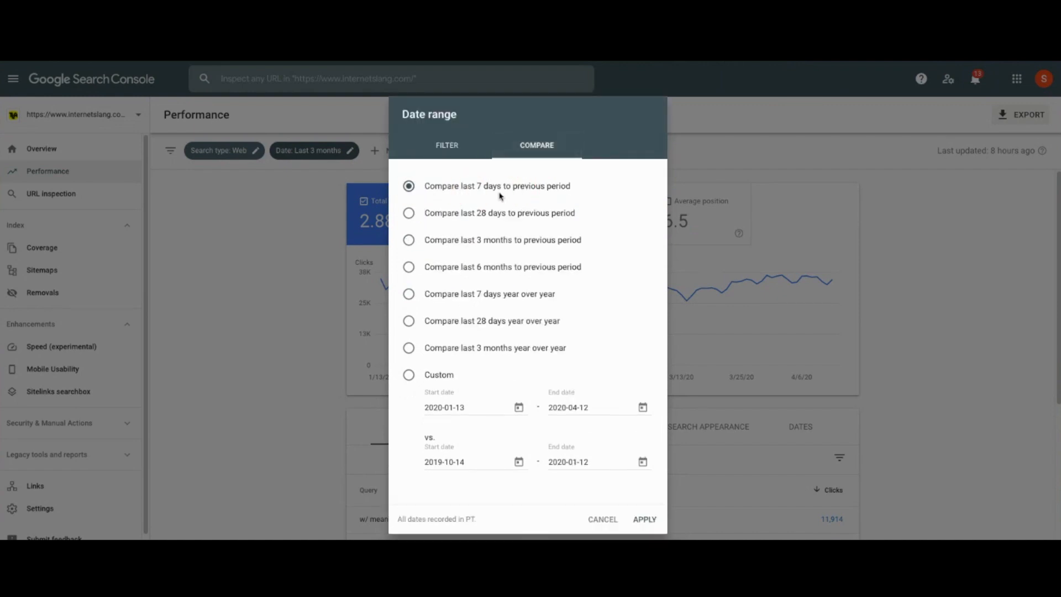
left_click(644, 520)
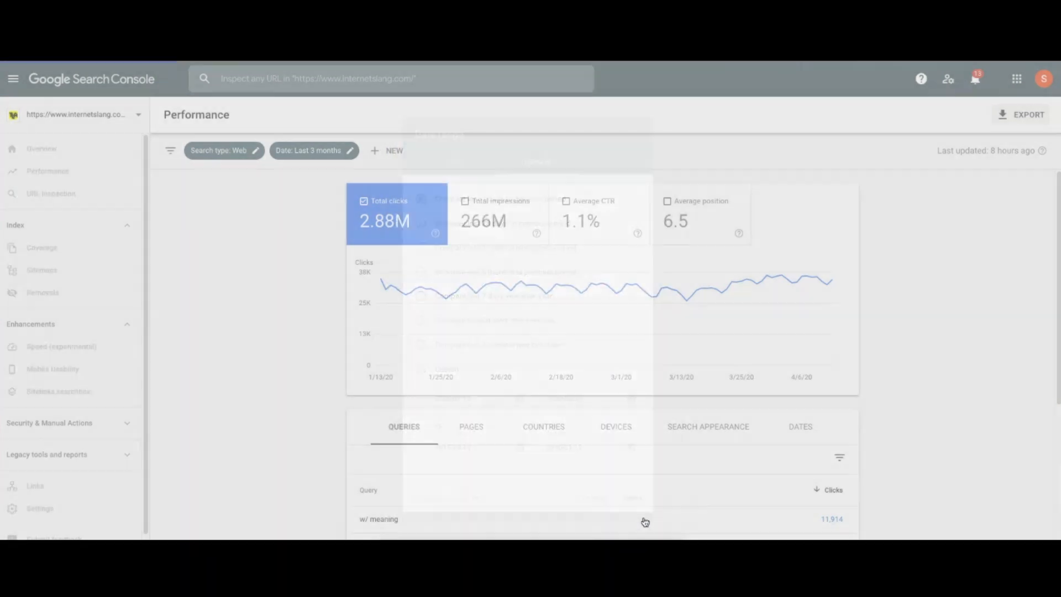
Step: Sort the queries by click difference in descending order and review the biggest gainers
scroll(612, 331, "down", 2)
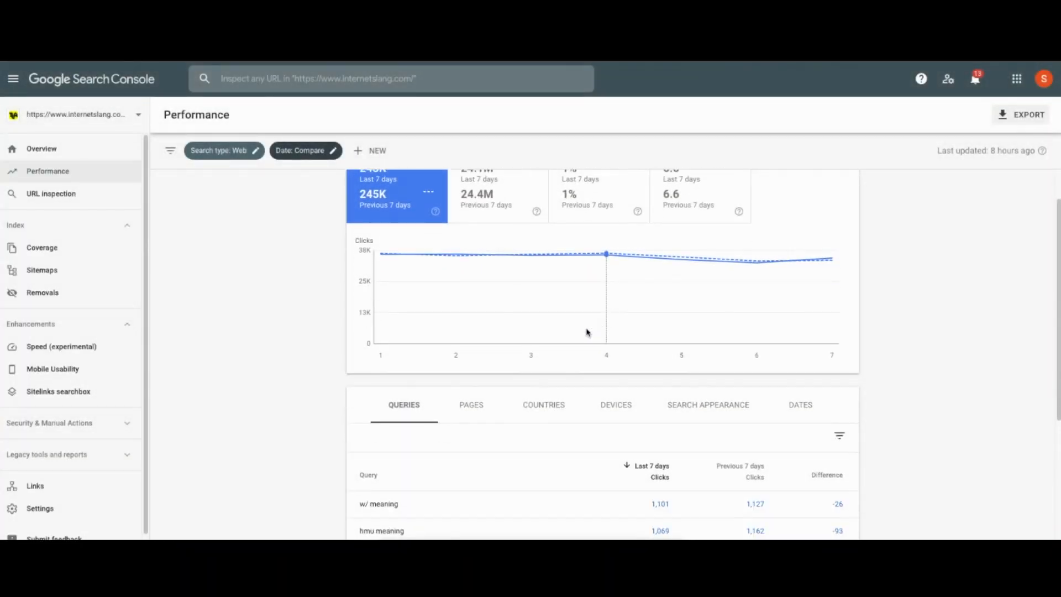
scroll(561, 282, "up", 2)
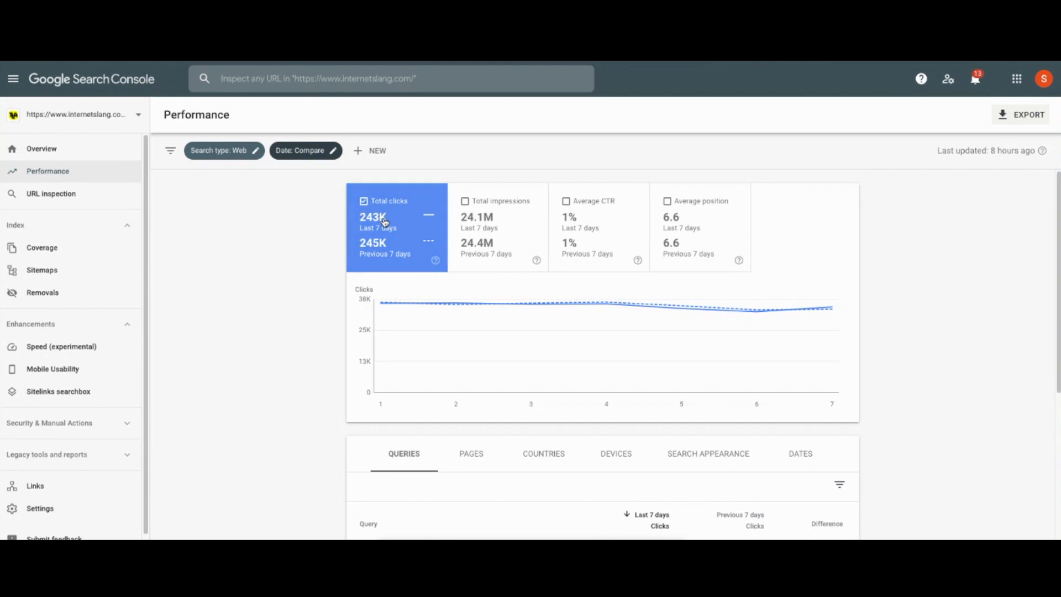
scroll(902, 343, "down", 5)
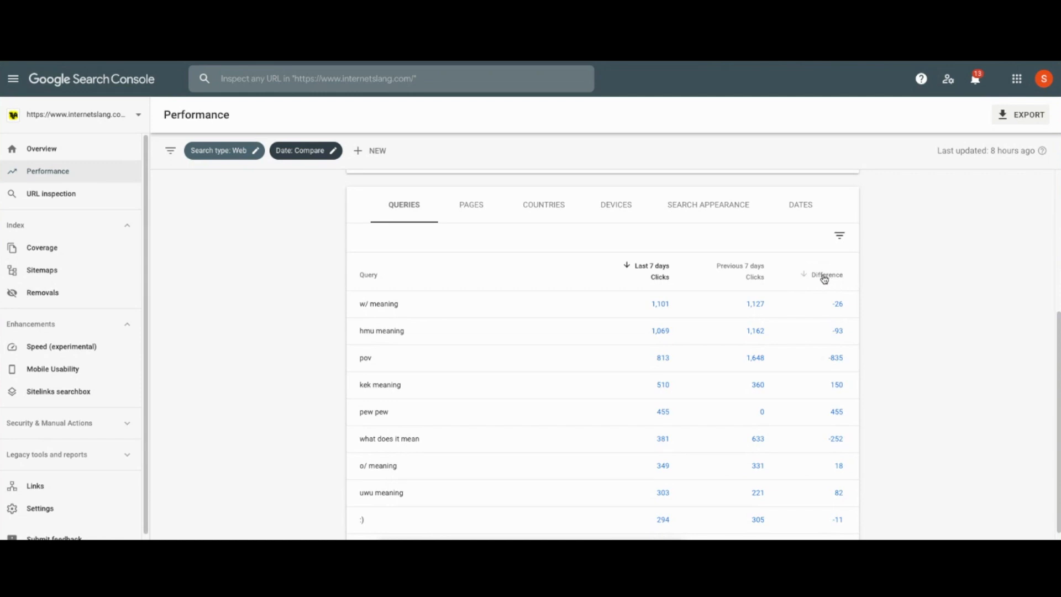
left_click(824, 276)
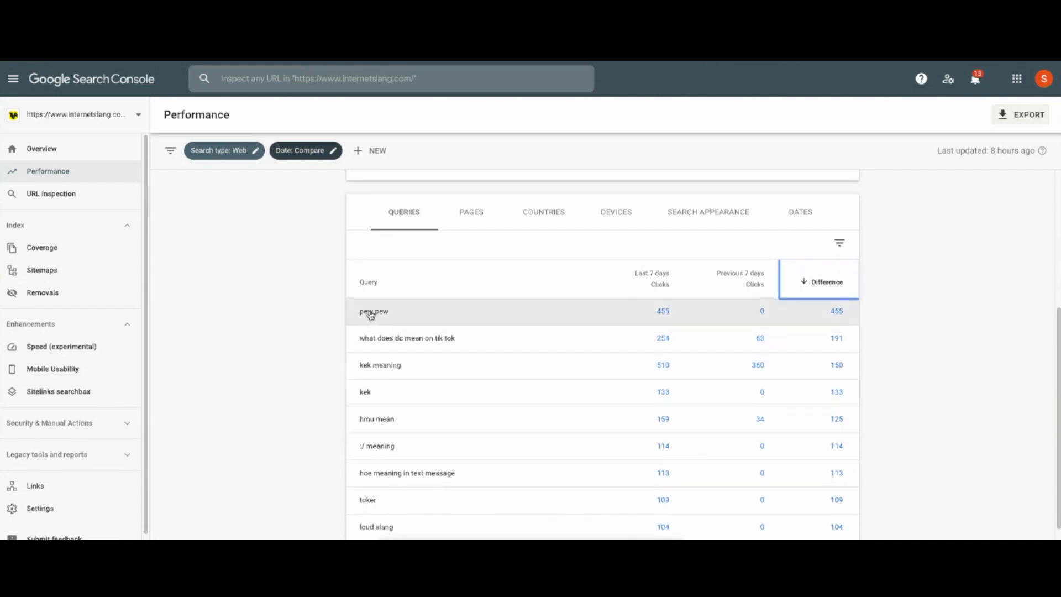
scroll(359, 322, "up", 1)
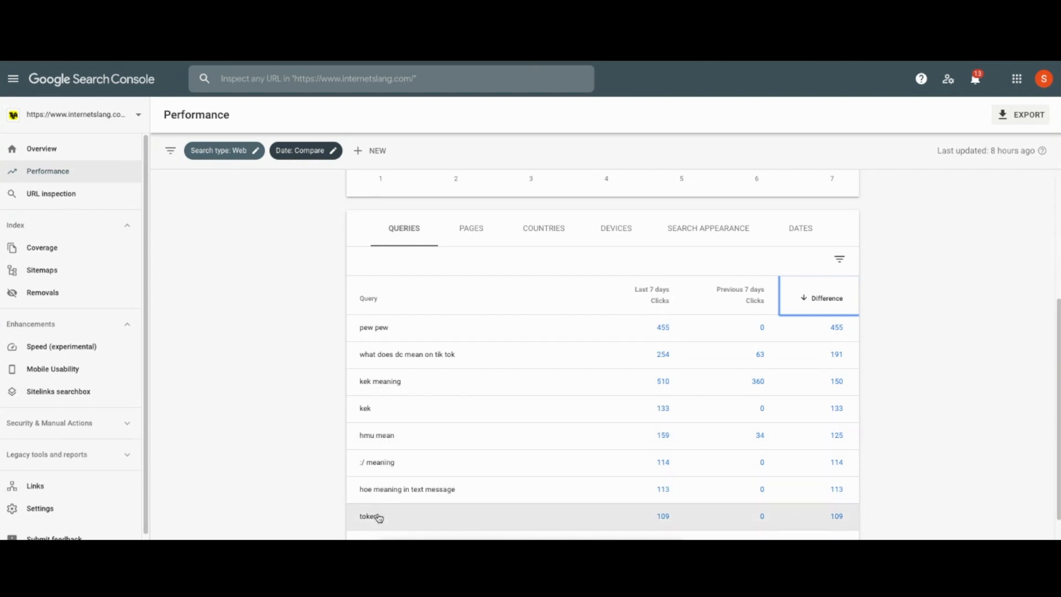
scroll(397, 516, "down", 1)
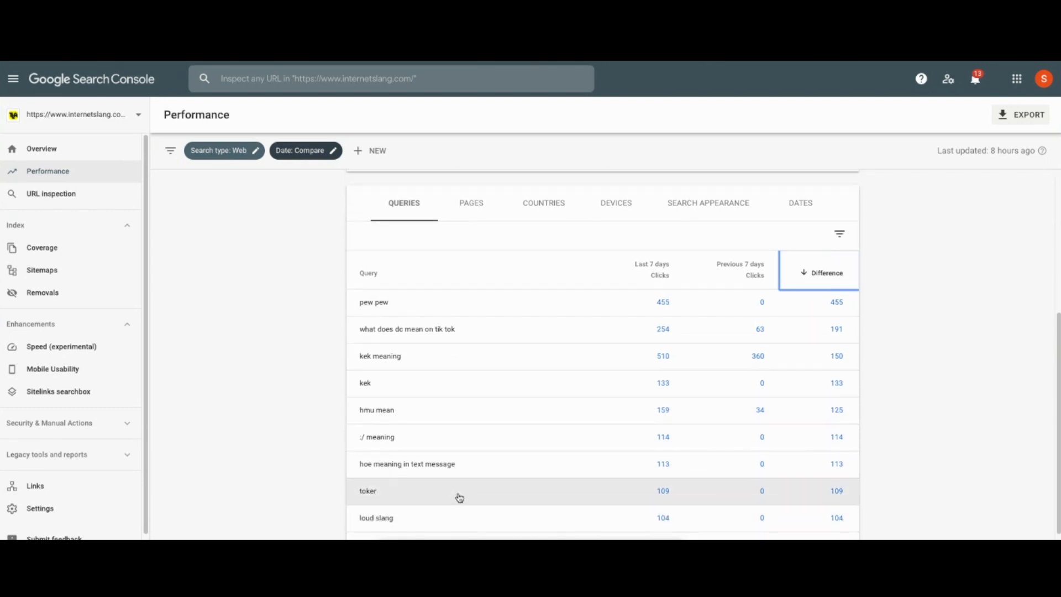
scroll(501, 460, "up", 2)
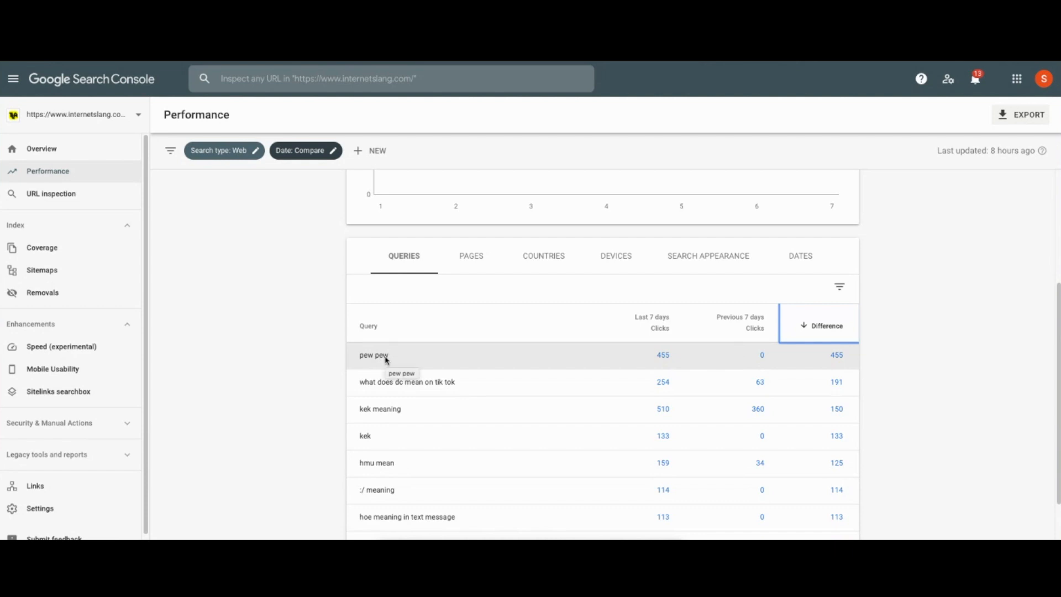
Step: Sort the queries by click difference in ascending order and copy the query "pov"
left_click(826, 330)
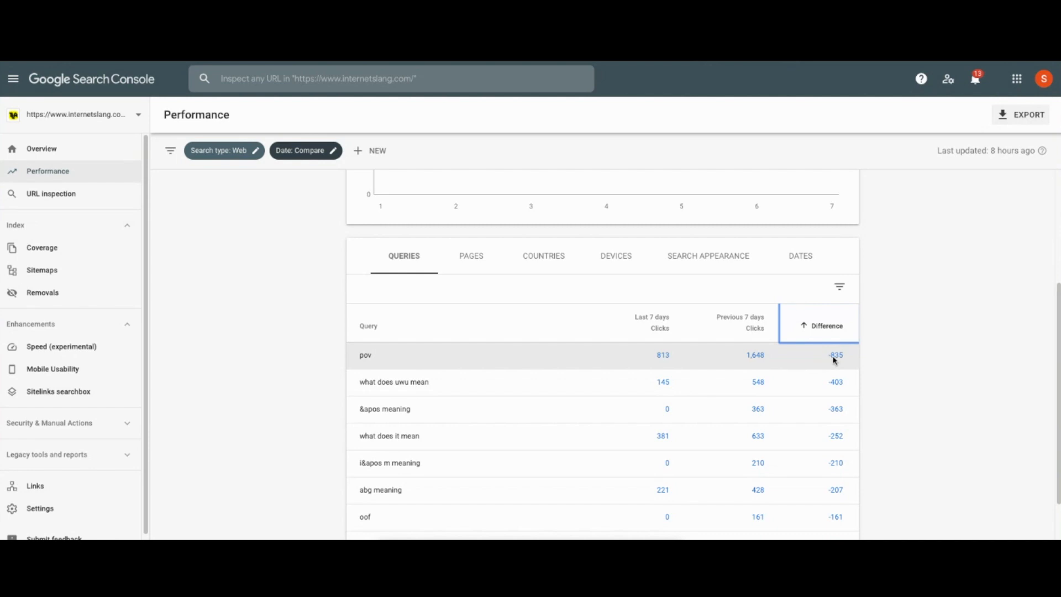
left_click(368, 356)
right_click(368, 356)
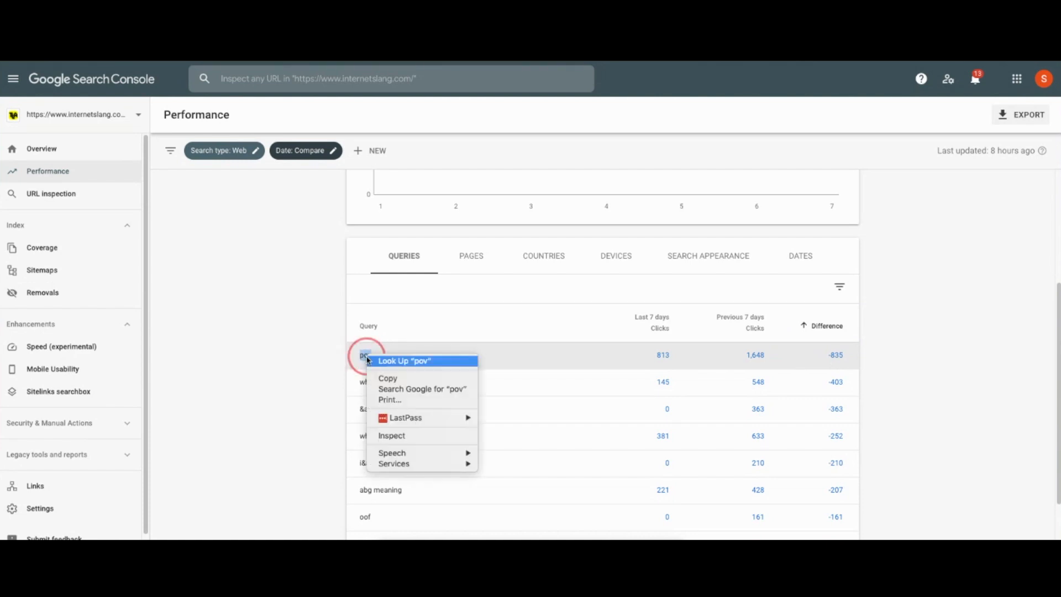
left_click(387, 378)
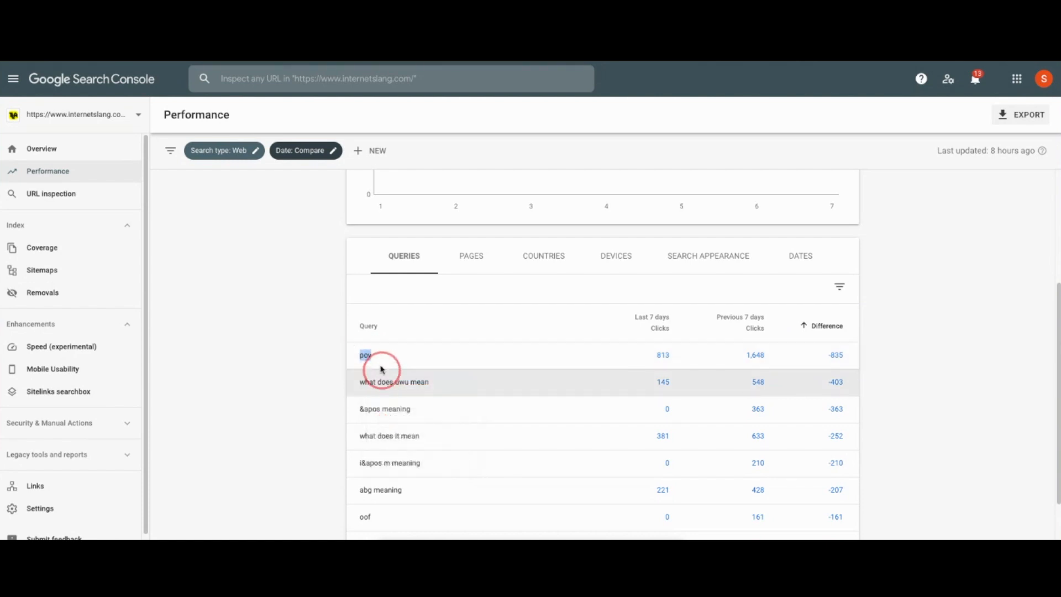
Step: Switch the breakdown to pages and sort them by click difference in ascending order
scroll(379, 372, "up", 1)
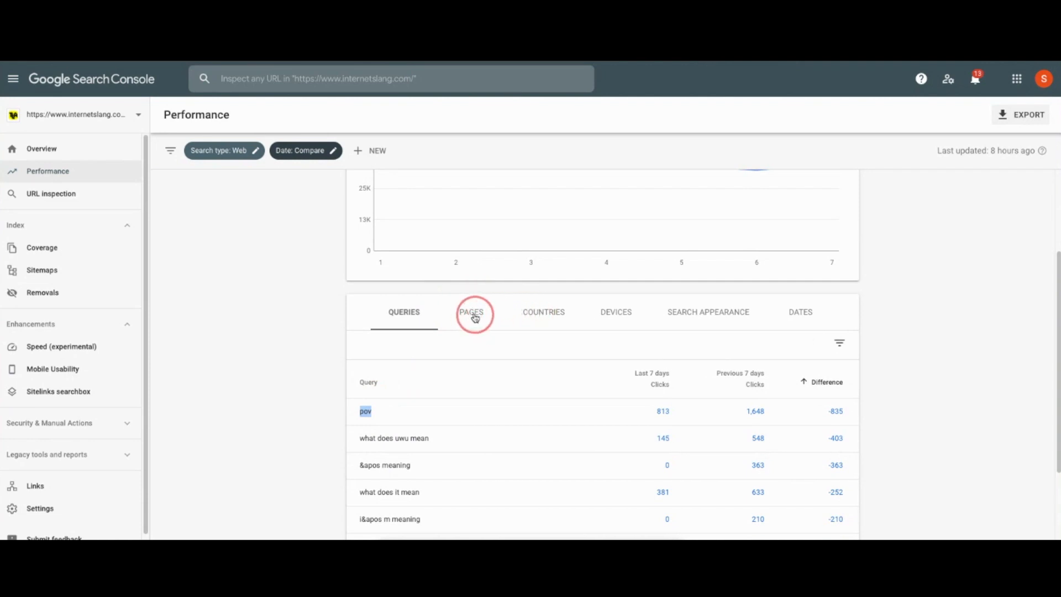
left_click(471, 320)
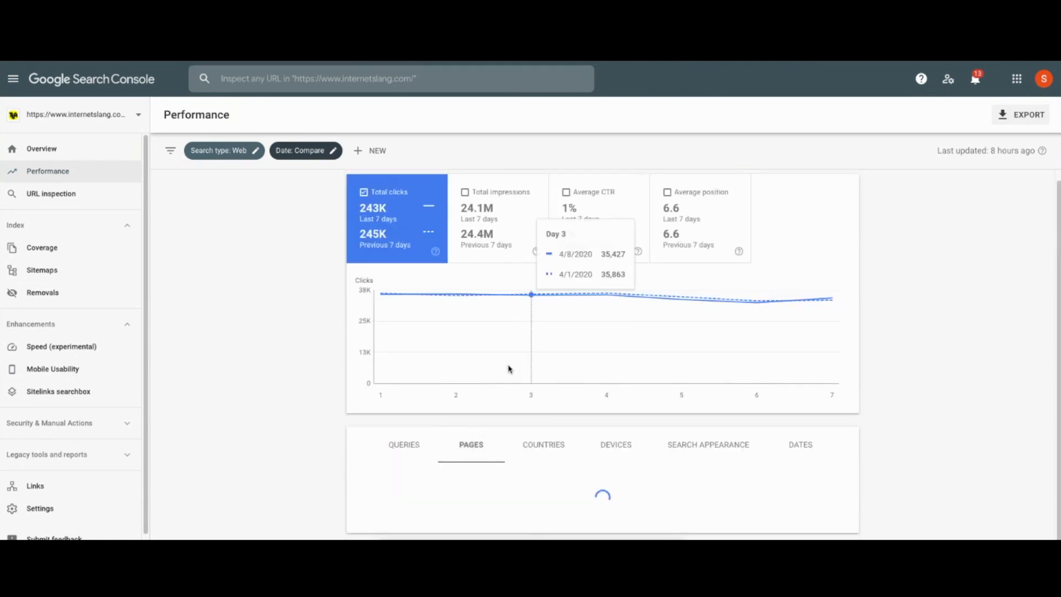
scroll(286, 392, "down", 3)
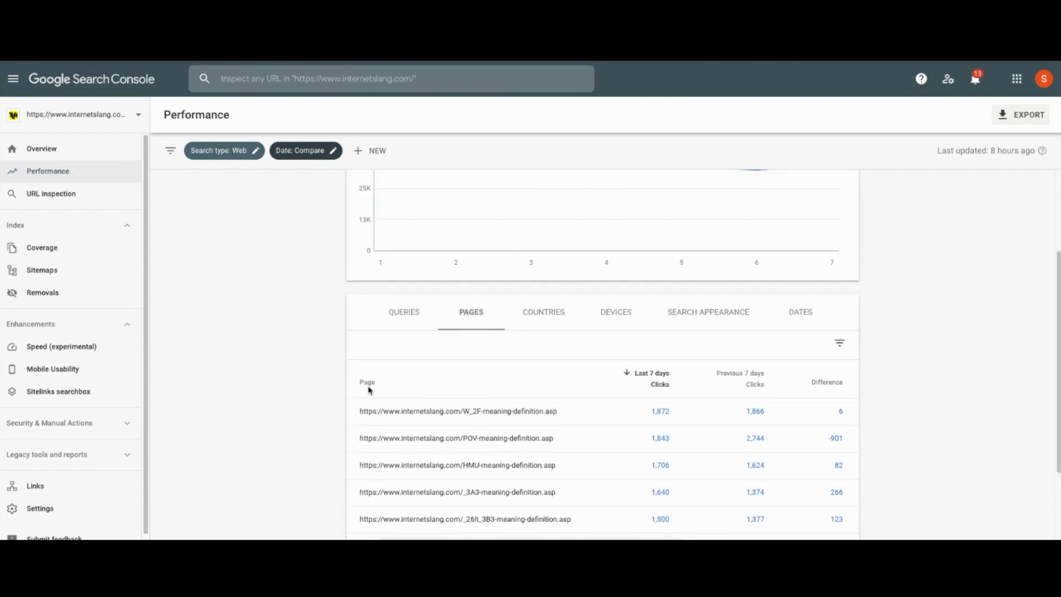
left_click(829, 383)
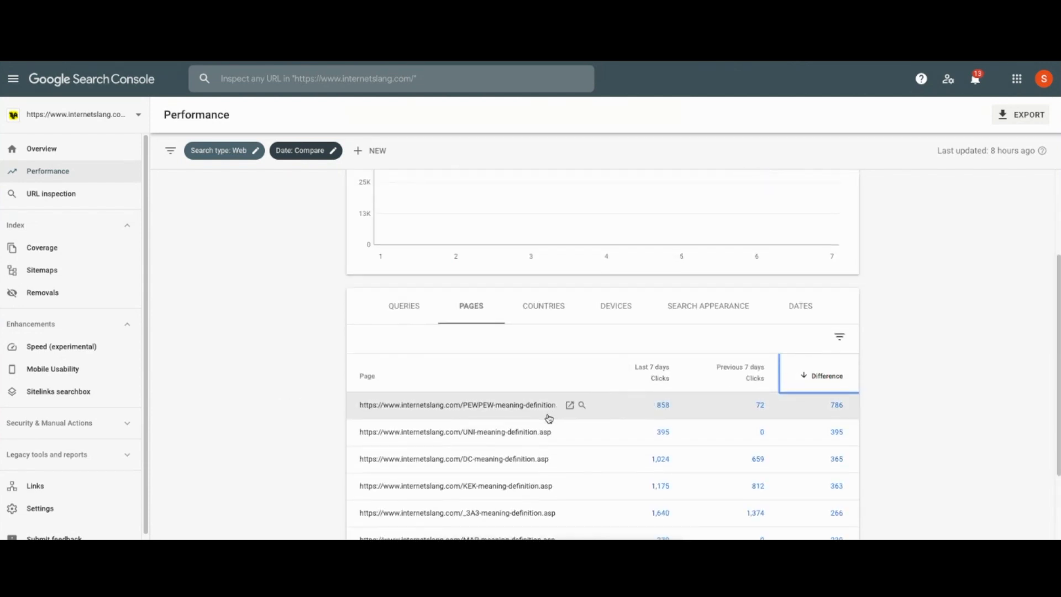
left_click(825, 377)
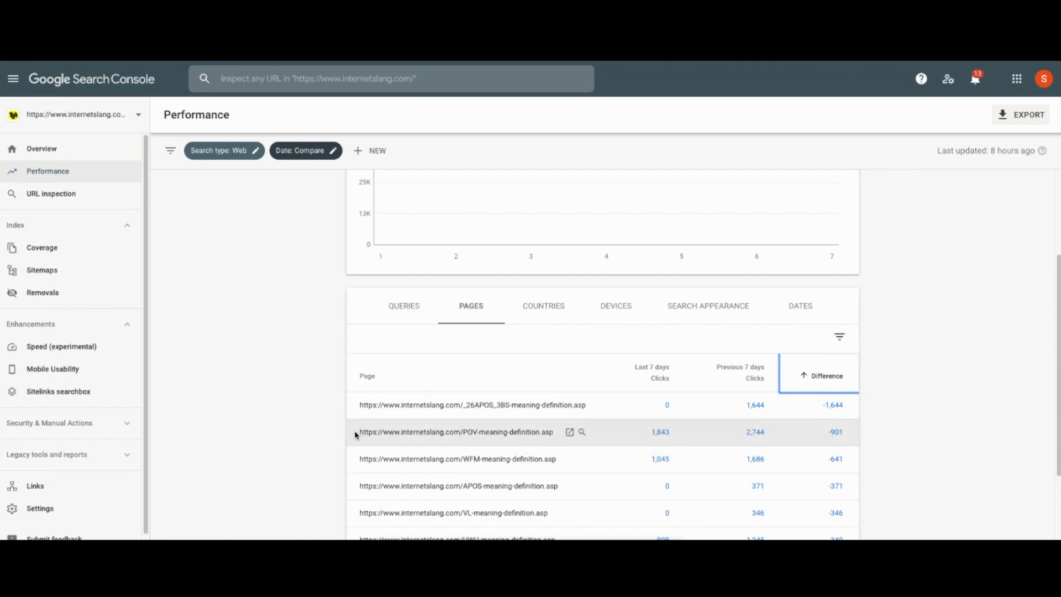
Step: Copy the URL of the POV-meaning-definition.asp page from the pages table
left_click_drag(358, 435, 567, 433)
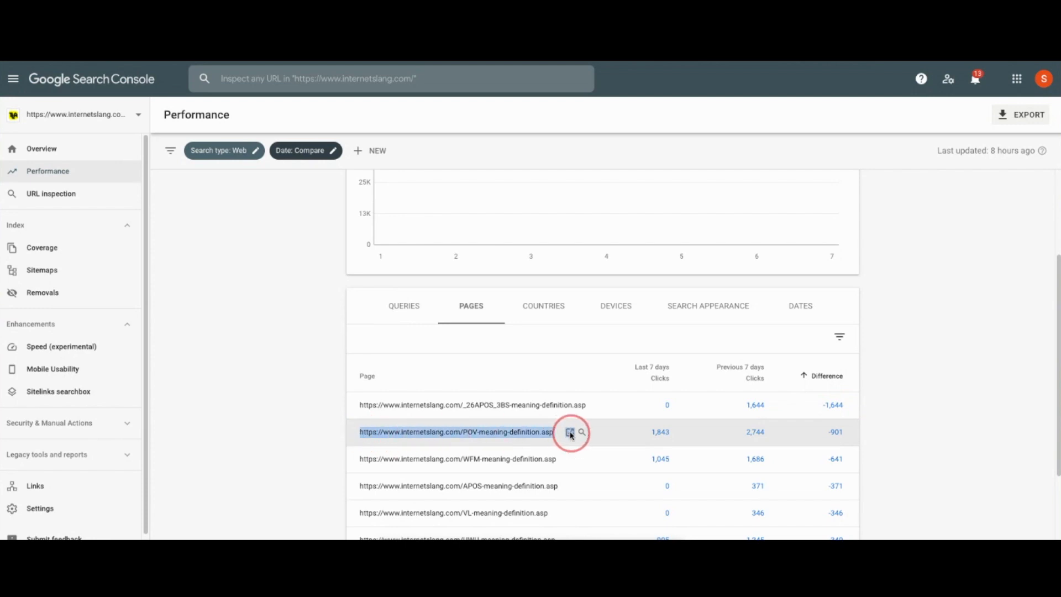
right_click(537, 437)
left_click(537, 458)
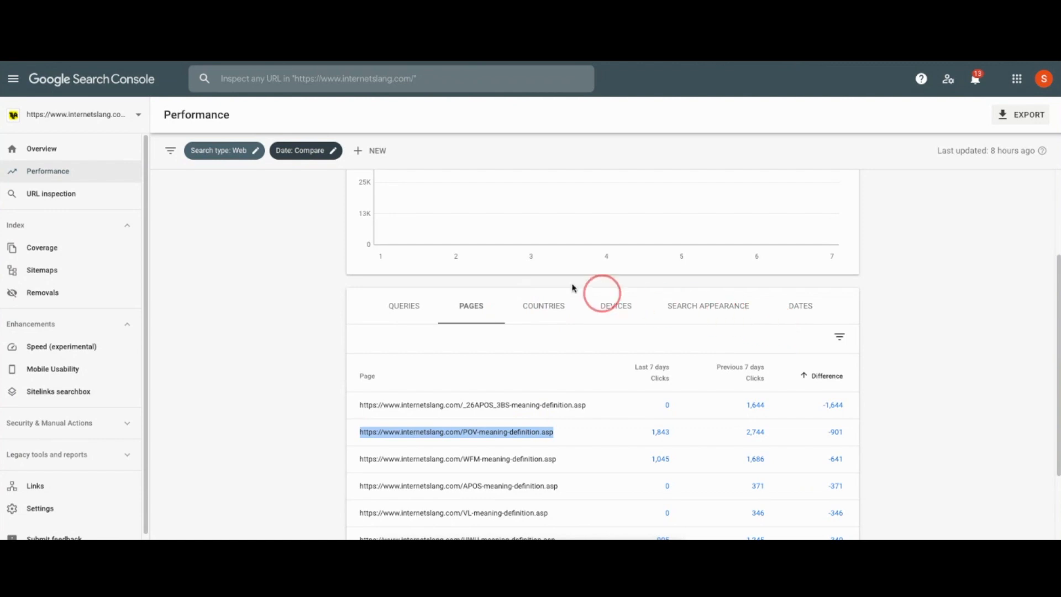
Step: Filter the pages table to pages containing "/POV-meaning-definition.a", using the copied URL trimmed of its domain and ending
scroll(452, 317, "up", 1)
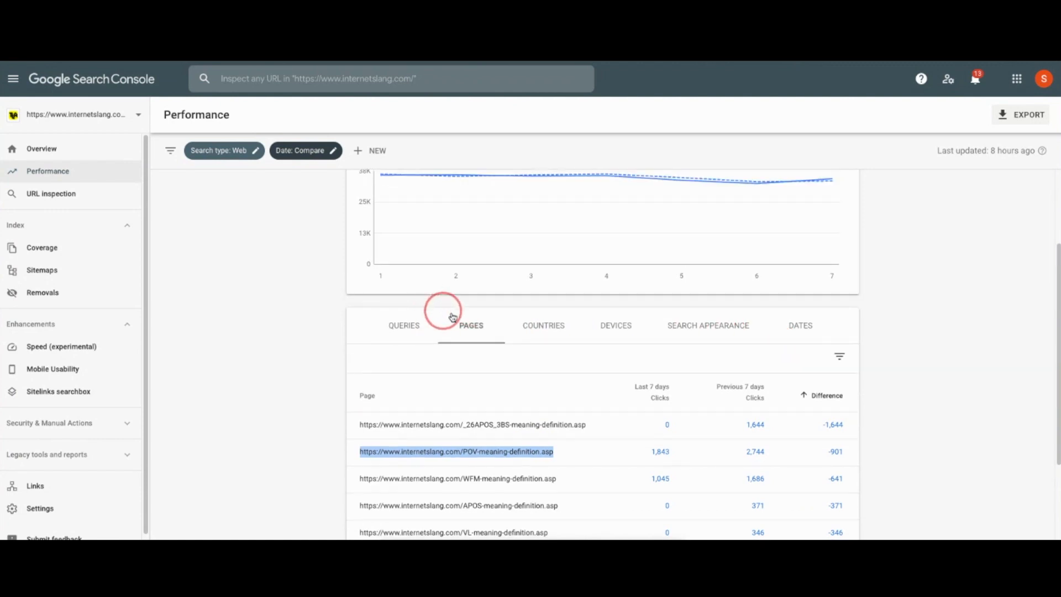
left_click(838, 357)
left_click(707, 394)
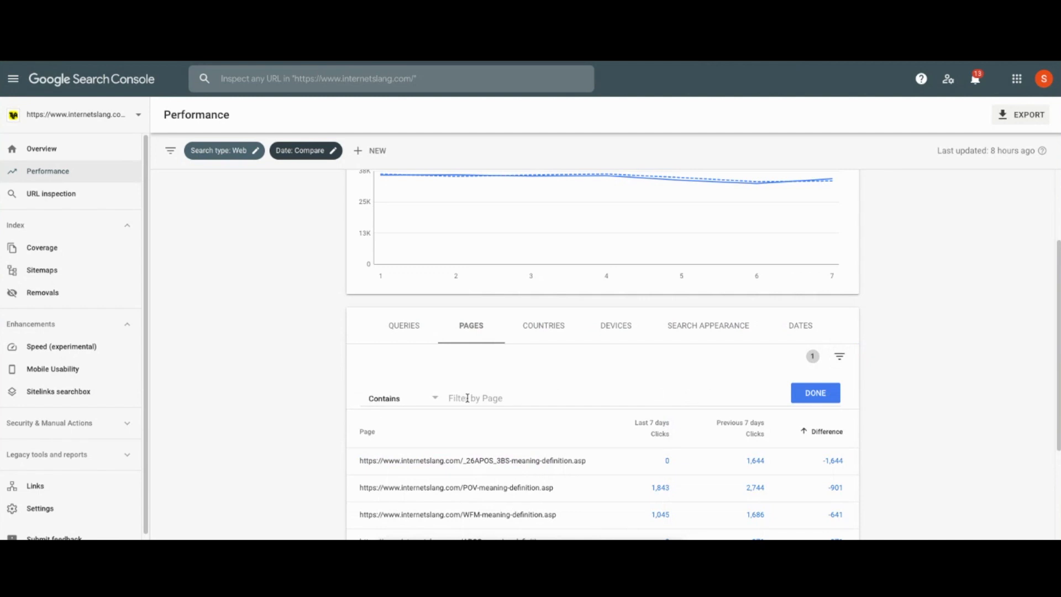
right_click(467, 398)
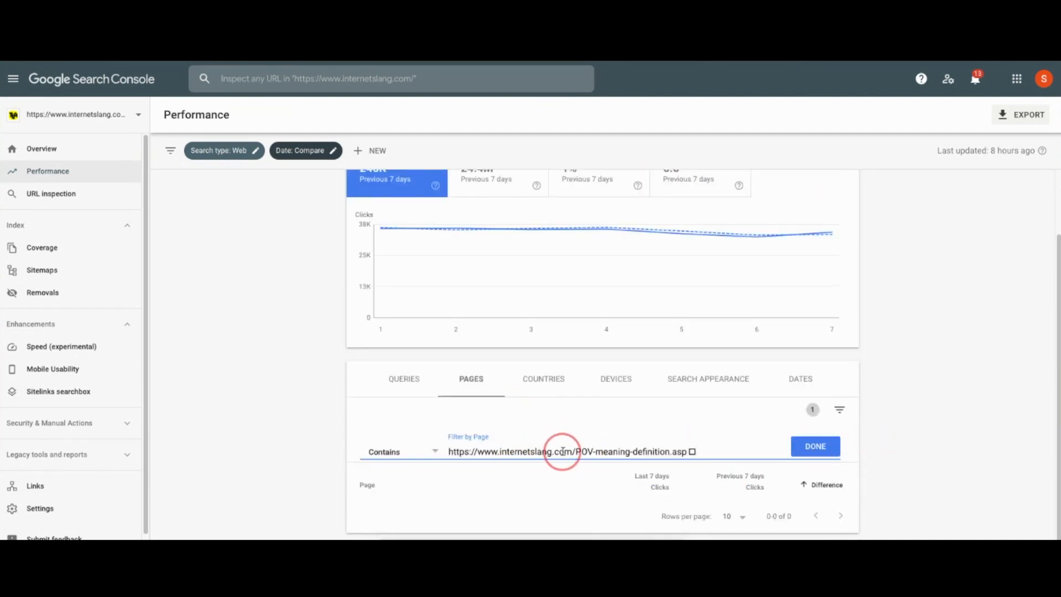
left_click_drag(572, 452, 433, 454)
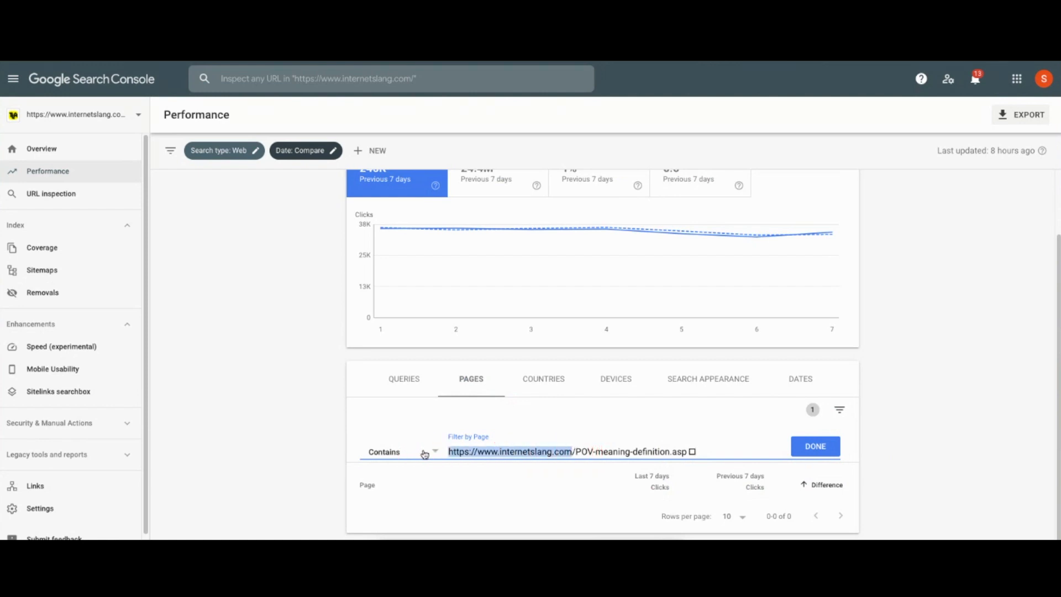
key("BackSpace")
left_click_drag(573, 452, 553, 453)
key("BackSpace")
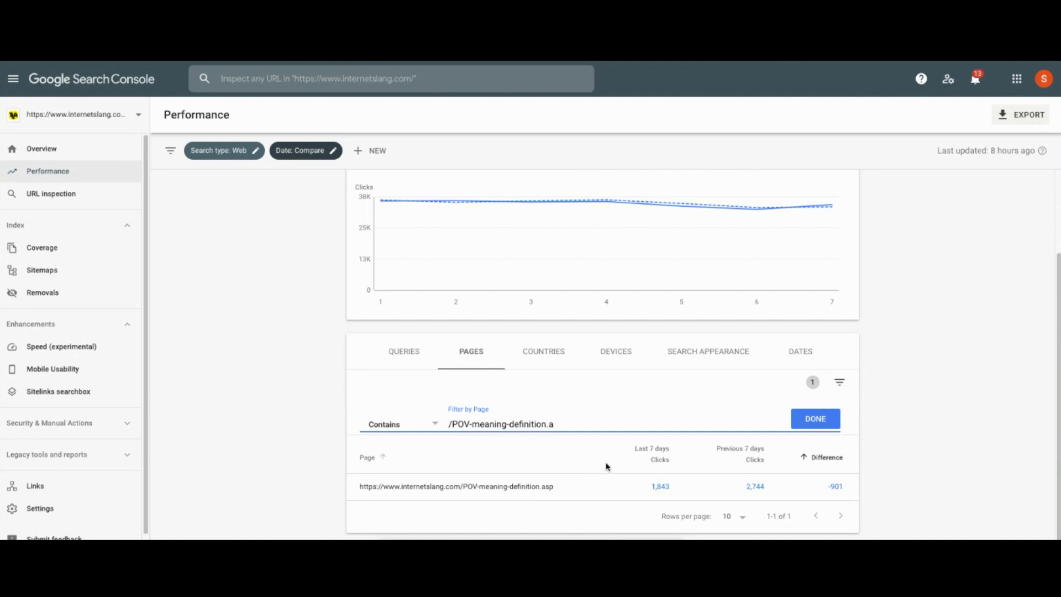
Step: Show total impressions instead of total clicks and check the filtered POV page's impressions for both periods
scroll(522, 439, "up", 2)
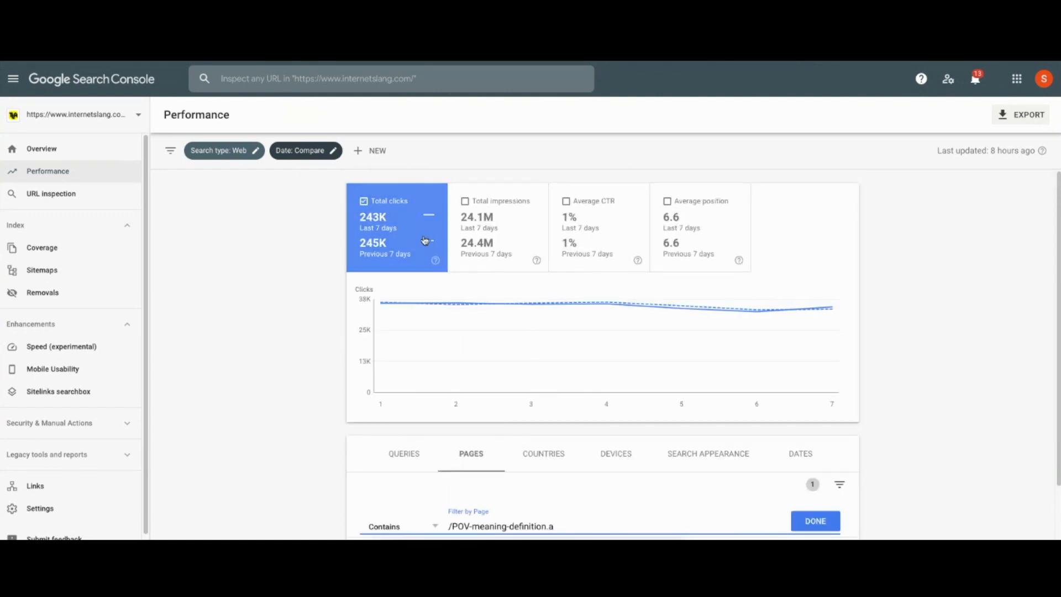
left_click(490, 226)
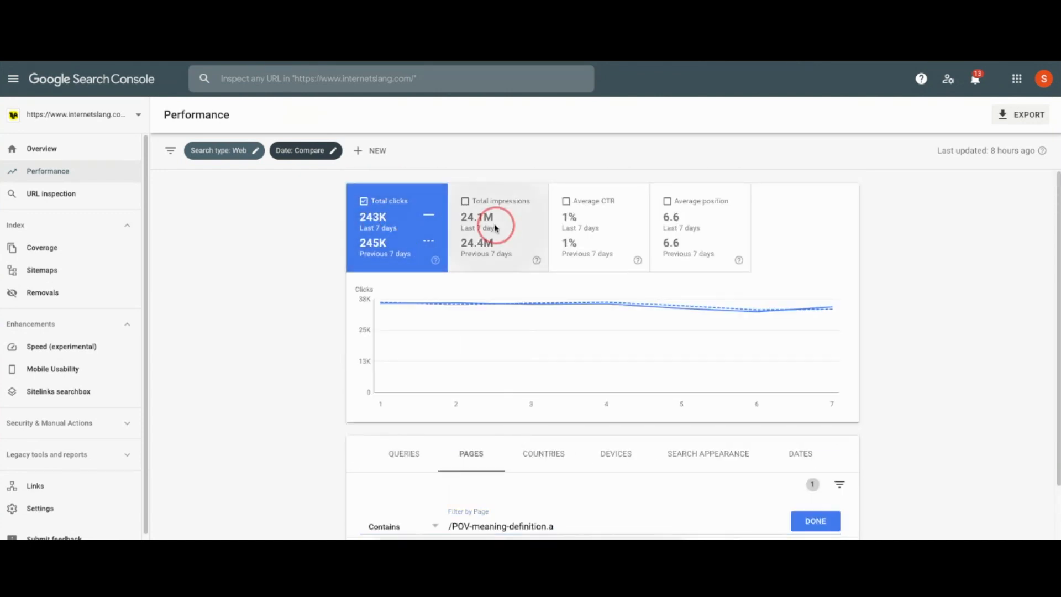
left_click(372, 216)
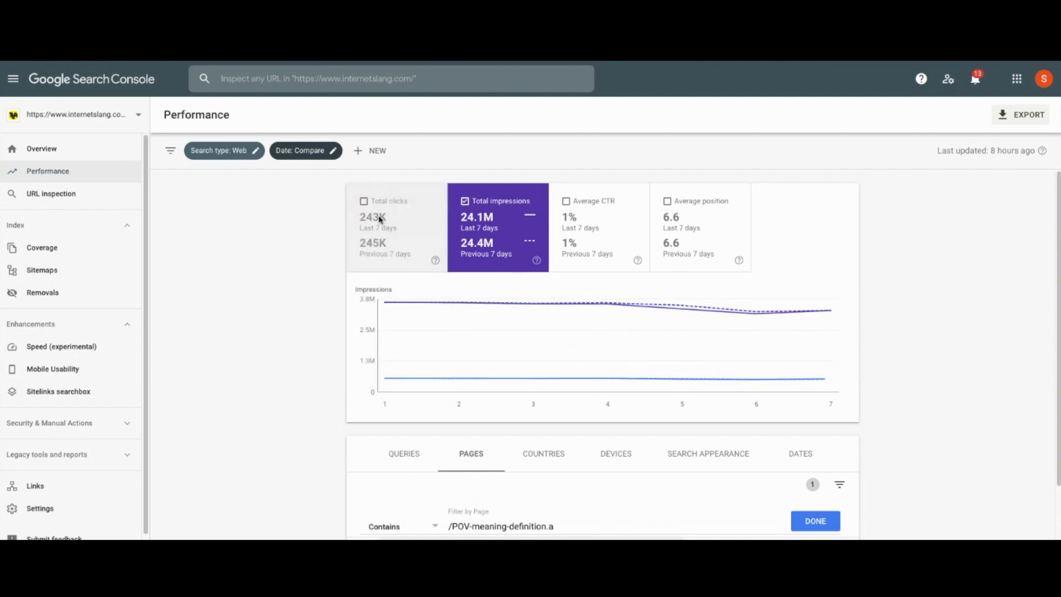
scroll(855, 410, "down", 2)
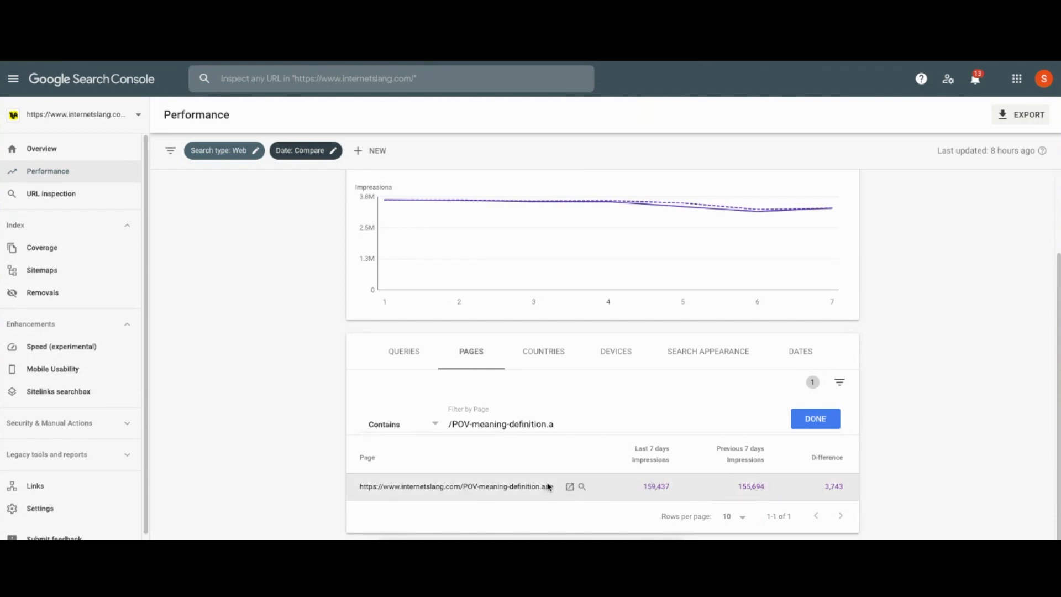
Step: Show average position instead of total impressions and compare the filtered POV page's position across both periods
scroll(741, 487, "up", 1)
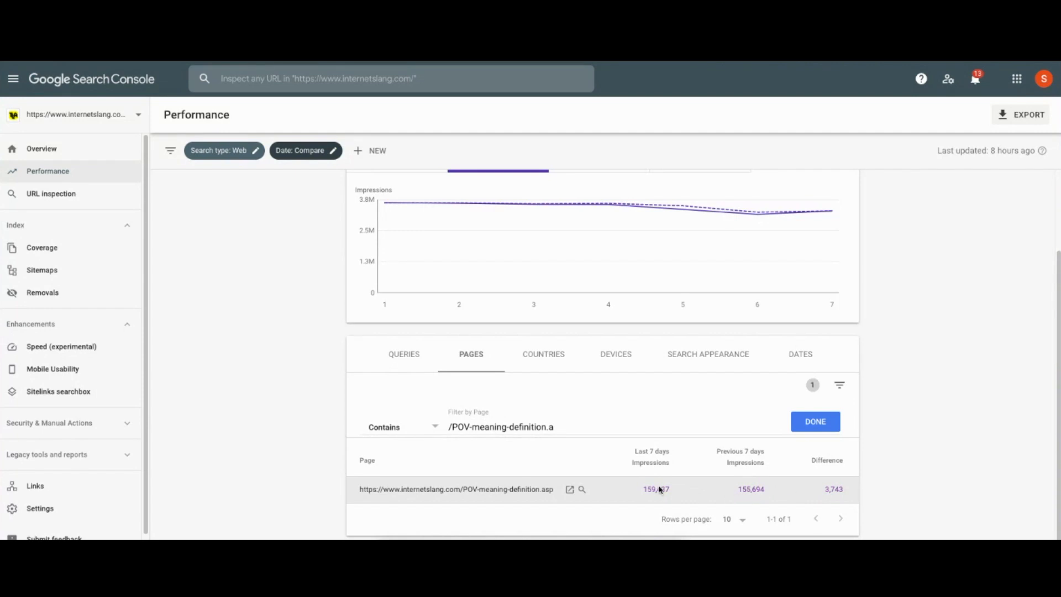
scroll(659, 489, "up", 2)
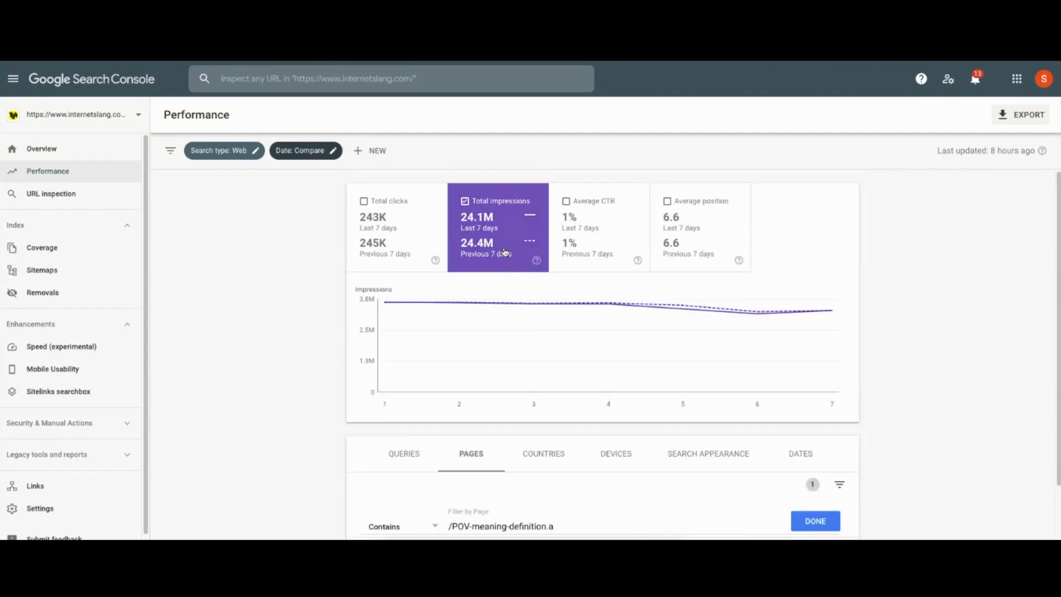
left_click(699, 220)
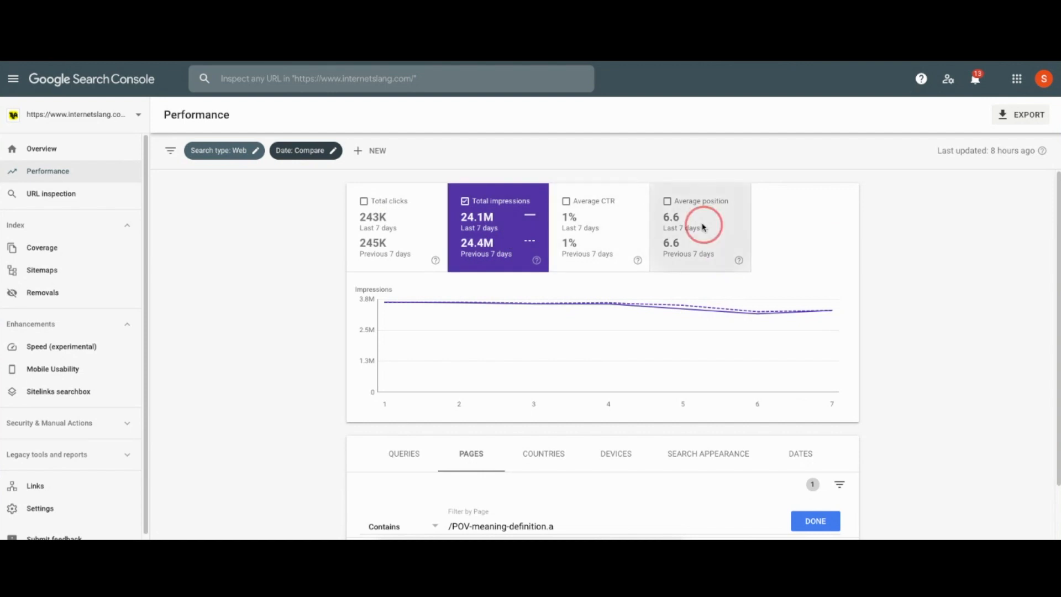
left_click(481, 213)
scroll(898, 399, "down", 2)
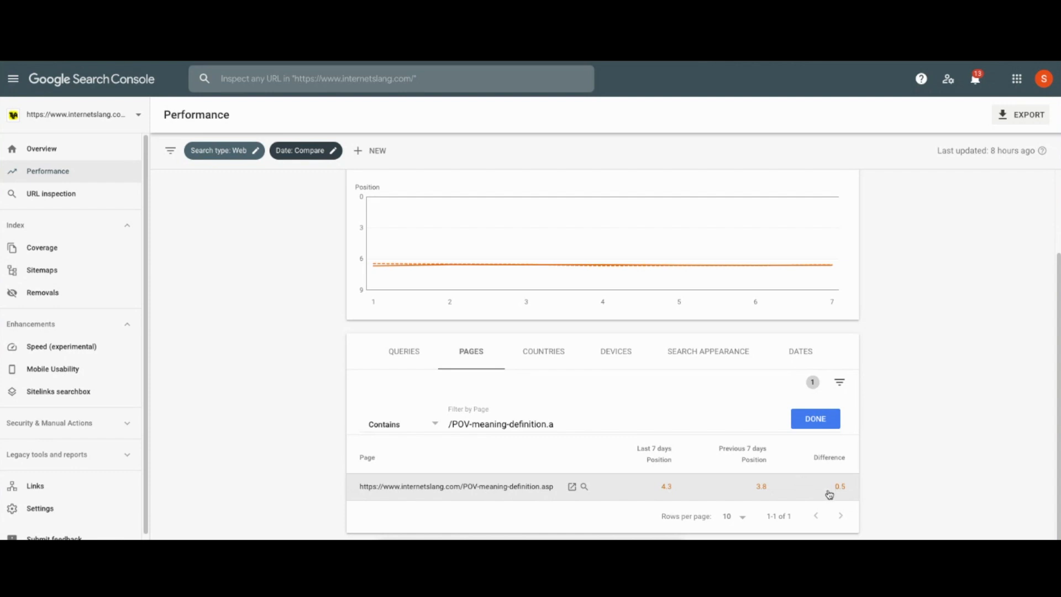
scroll(732, 472, "up", 2)
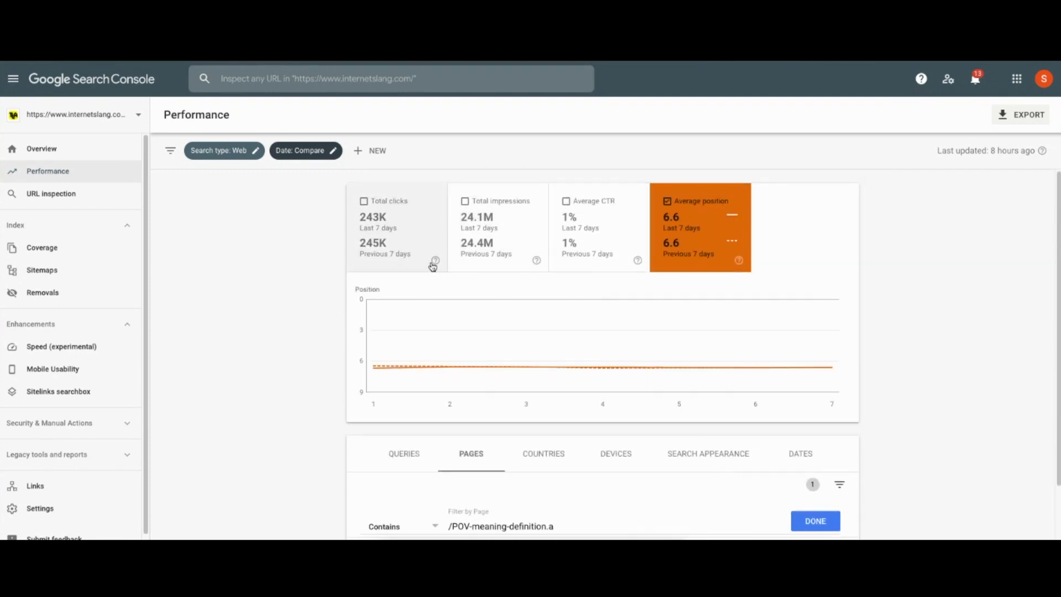
Step: Add total impressions alongside average position and compare both metrics for the filtered POV page
left_click(479, 255)
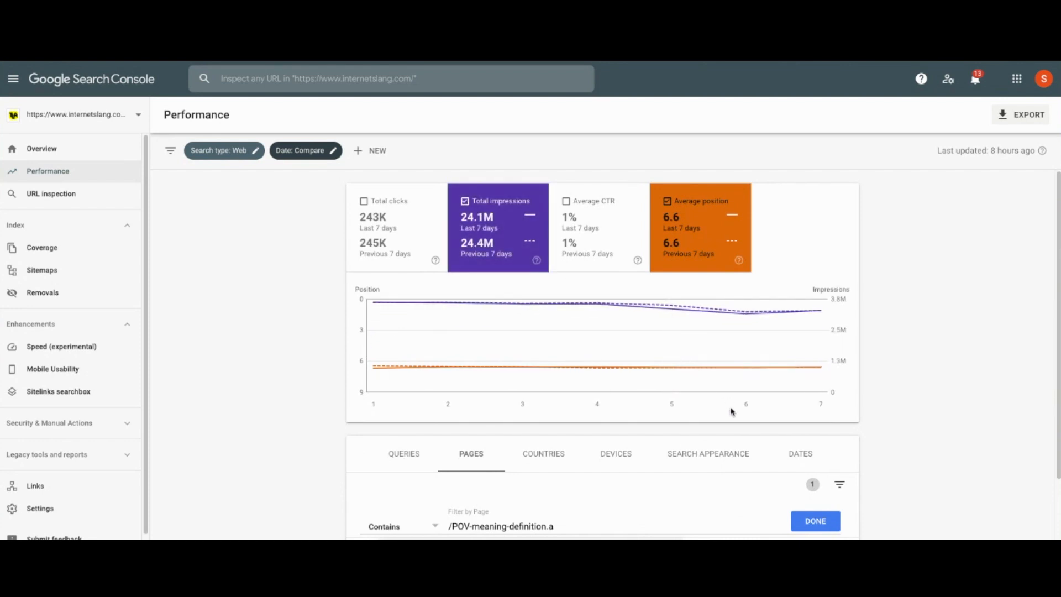
scroll(730, 424, "down", 2)
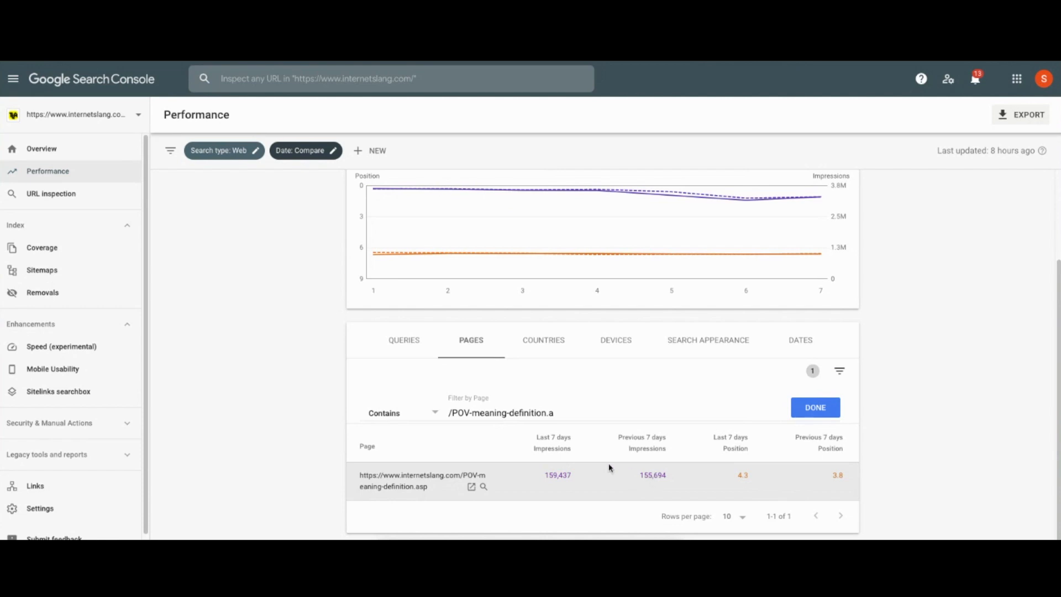
scroll(713, 448, "up", 2)
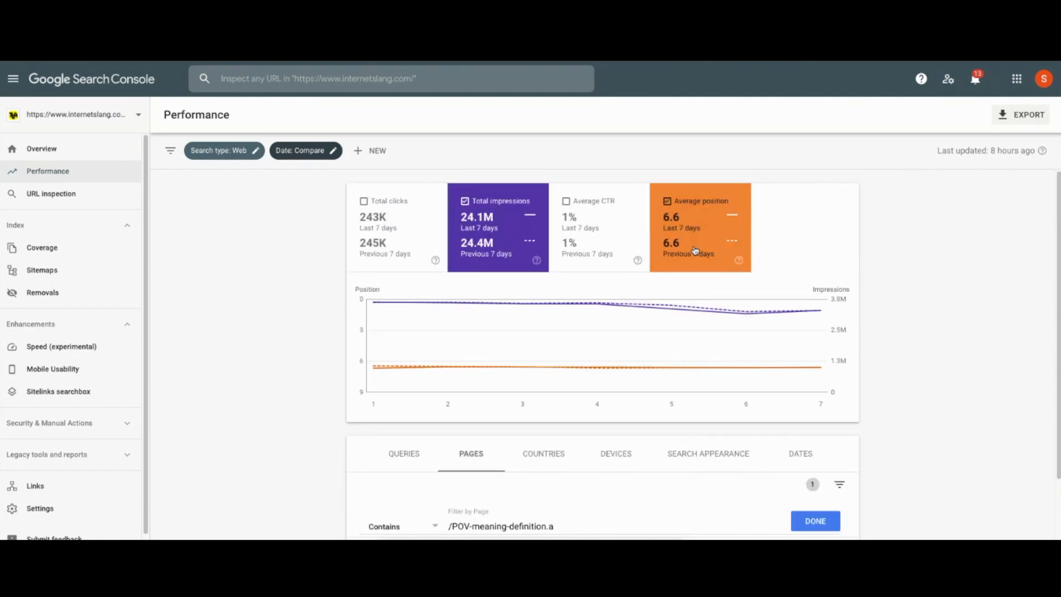
Step: Show only average CTR and compare the filtered POV page's CTR for the last and previous 7 days
left_click(677, 235)
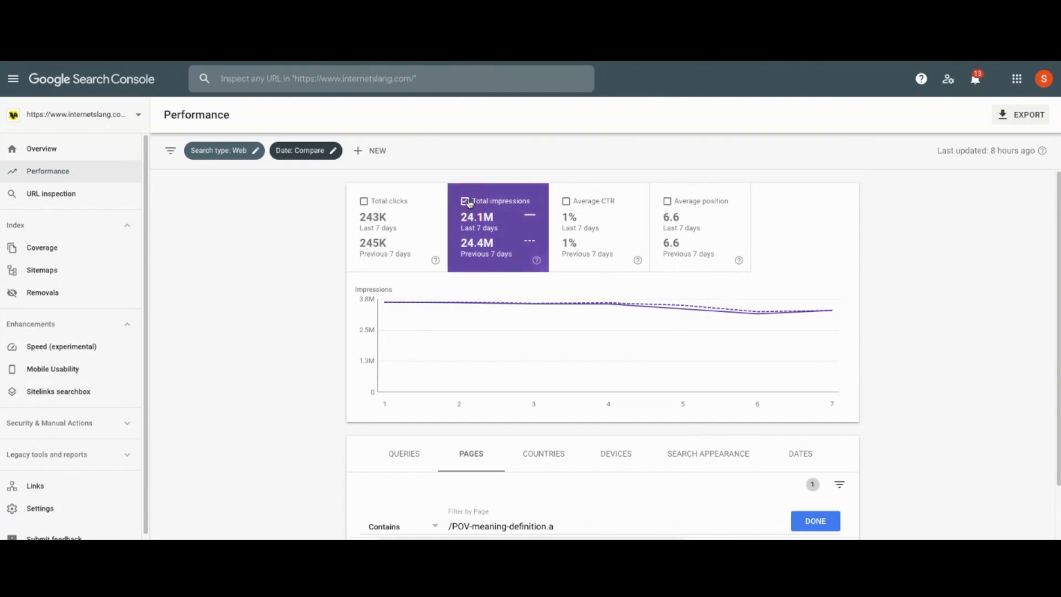
left_click(621, 214)
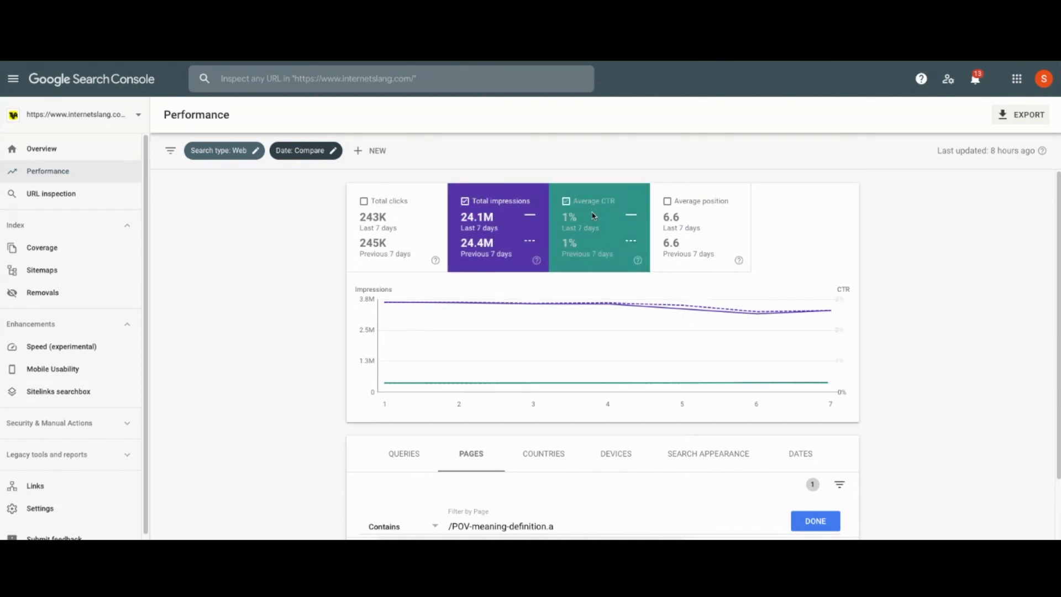
left_click(466, 203)
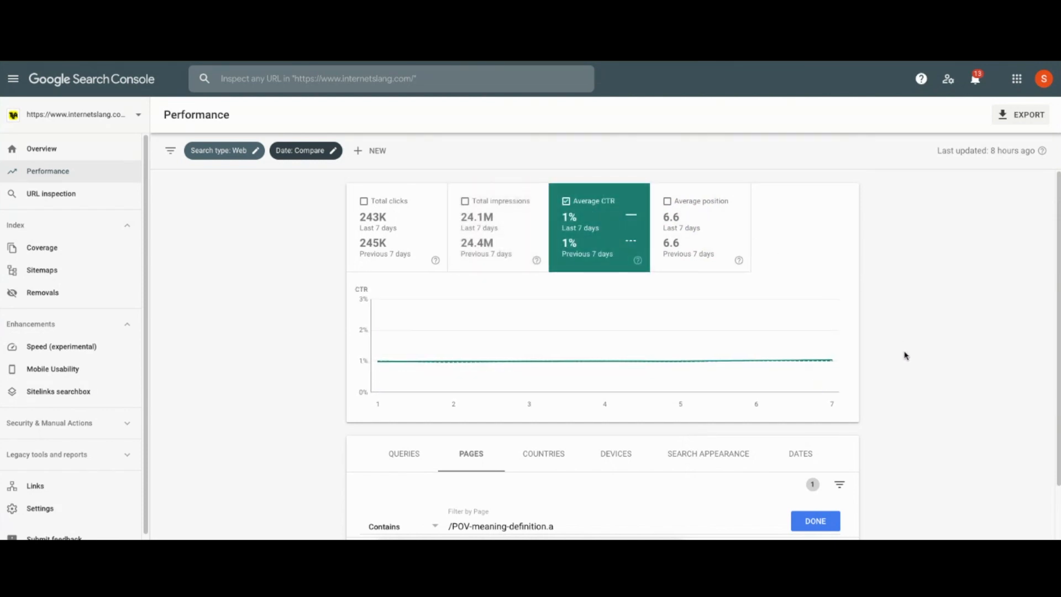
scroll(904, 357, "down", 1)
scroll(905, 359, "down", 1)
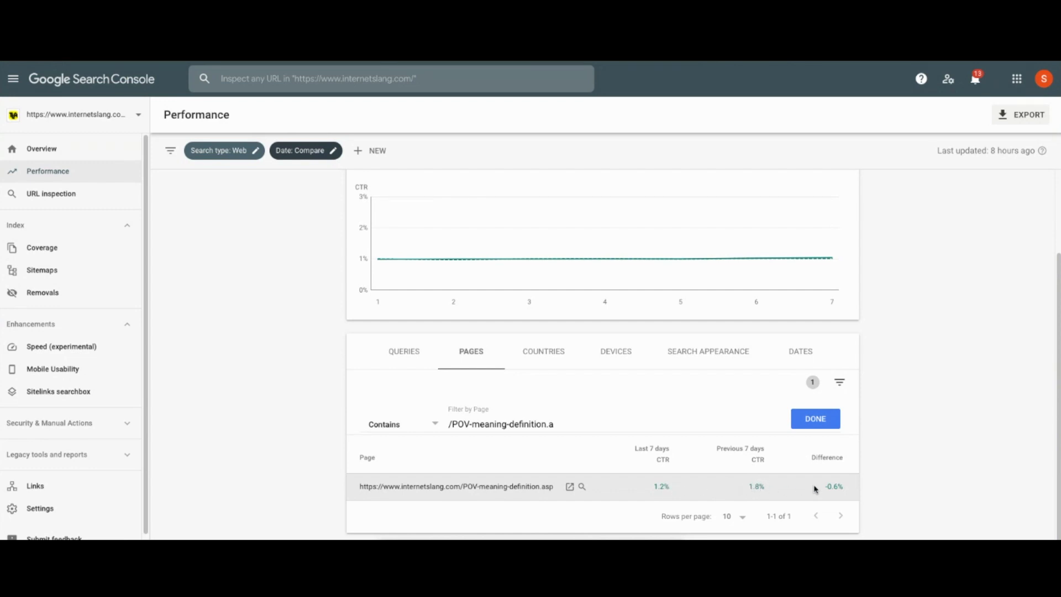
left_click(761, 489)
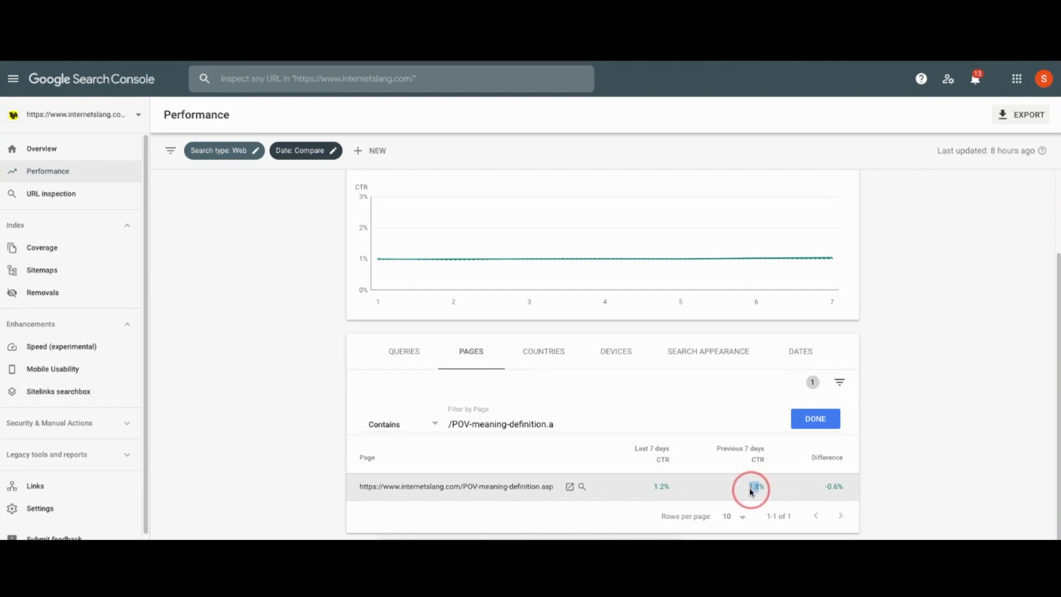
left_click(654, 492)
double_click(655, 491)
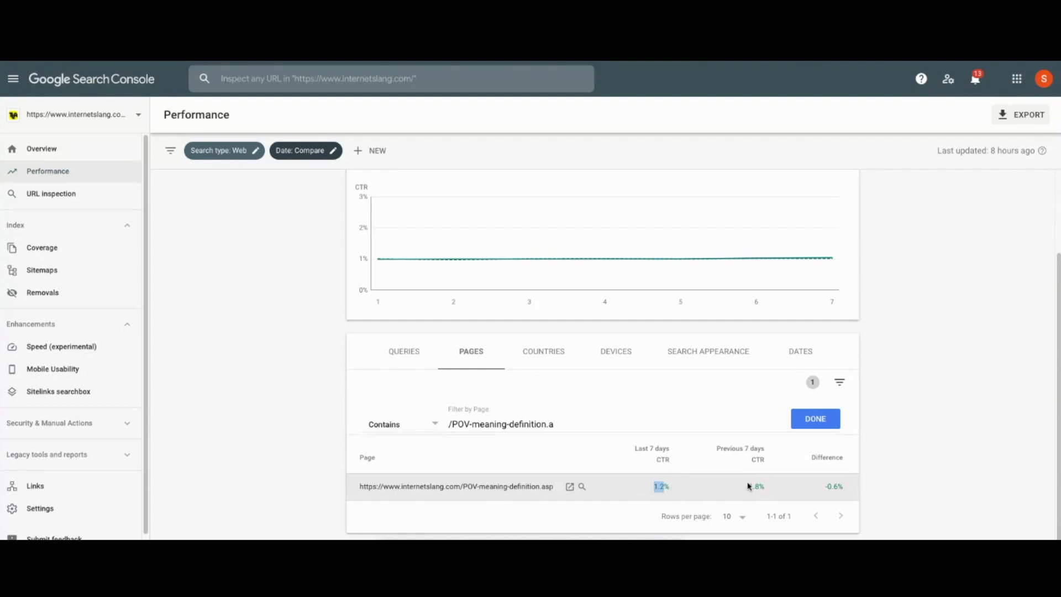
Step: Restrict the whole report to the POV-meaning-definition.asp page and examine its CTR trend for both periods
left_click(828, 490)
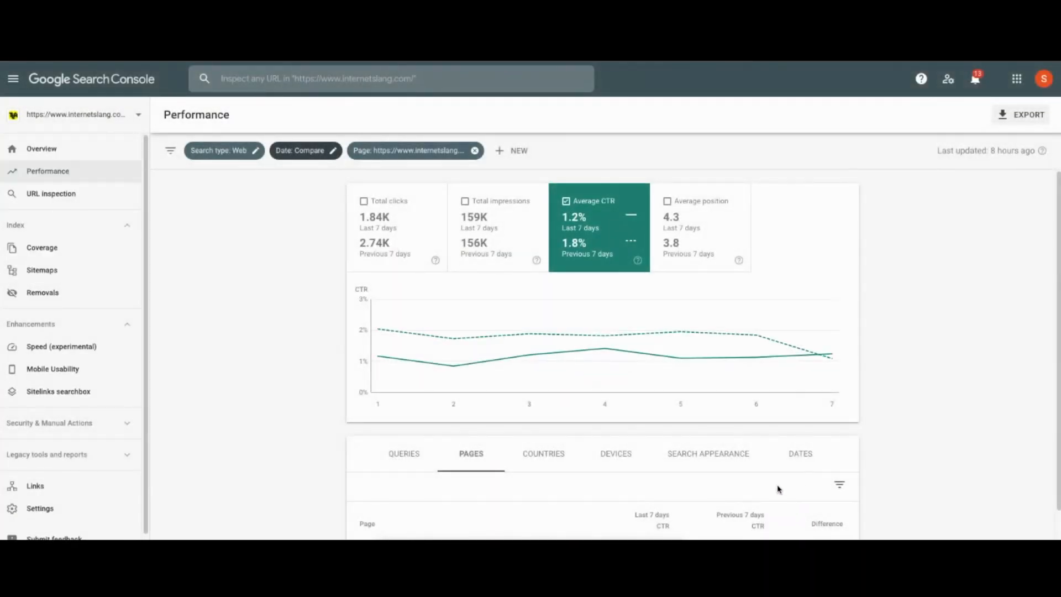
scroll(773, 488, "down", 1)
scroll(768, 490, "down", 1)
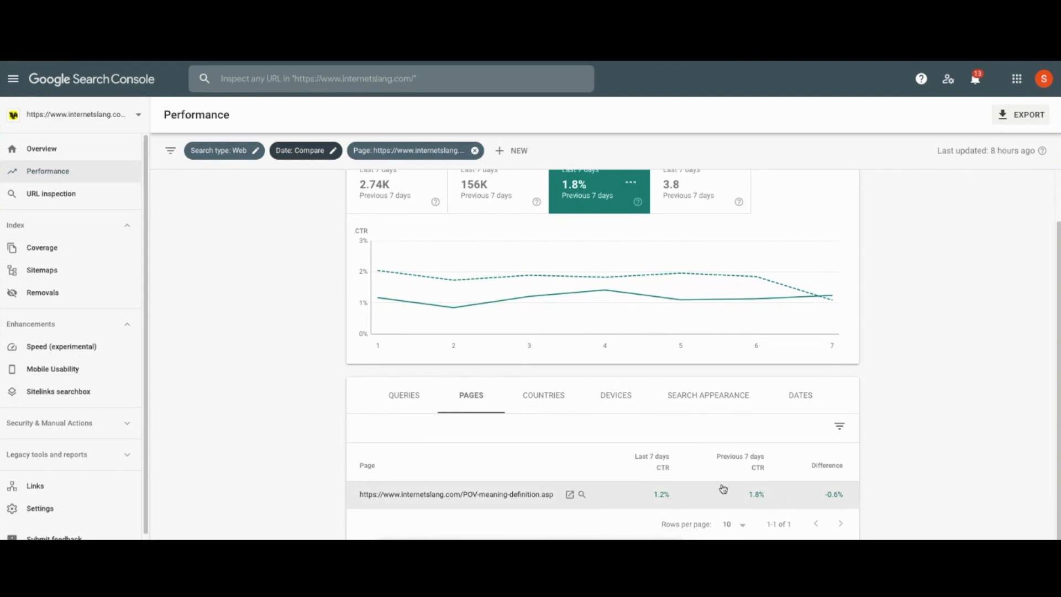
scroll(724, 490, "up", 1)
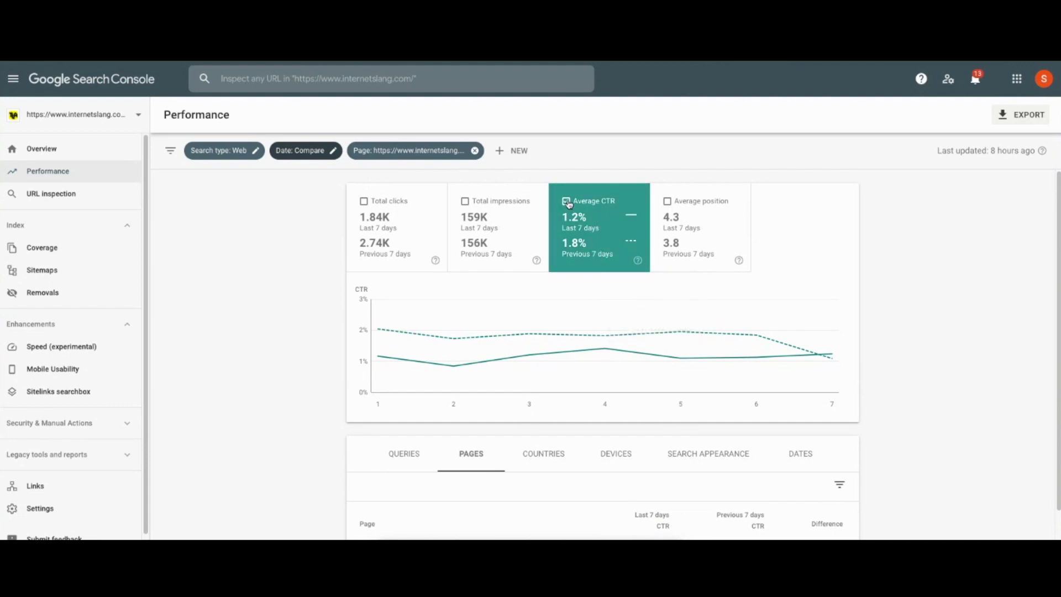
Step: Remove the page filter from the report and sort all pages by impression difference in descending order
left_click(475, 151)
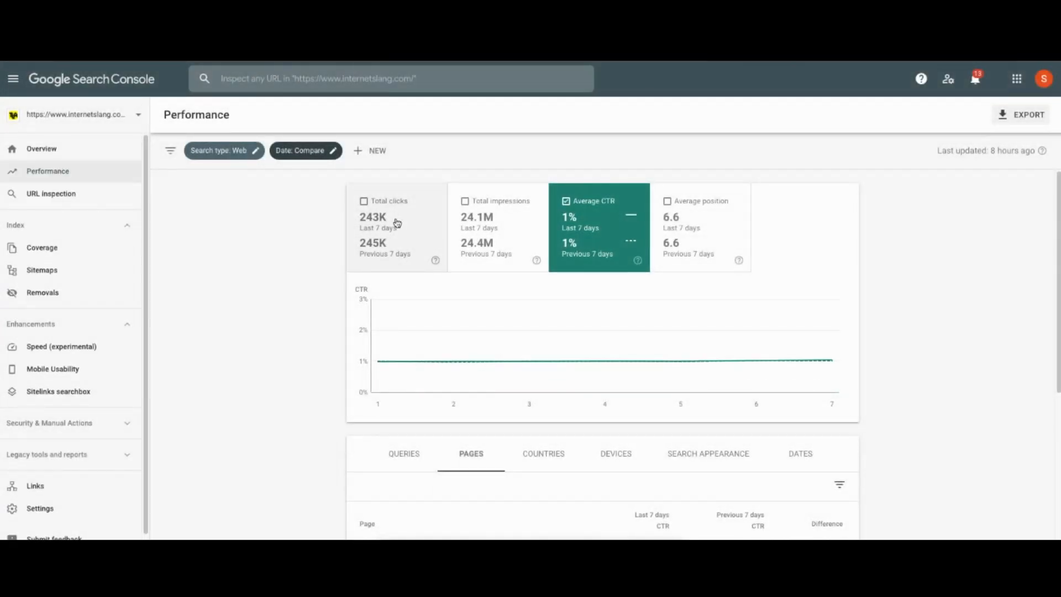
left_click(477, 230)
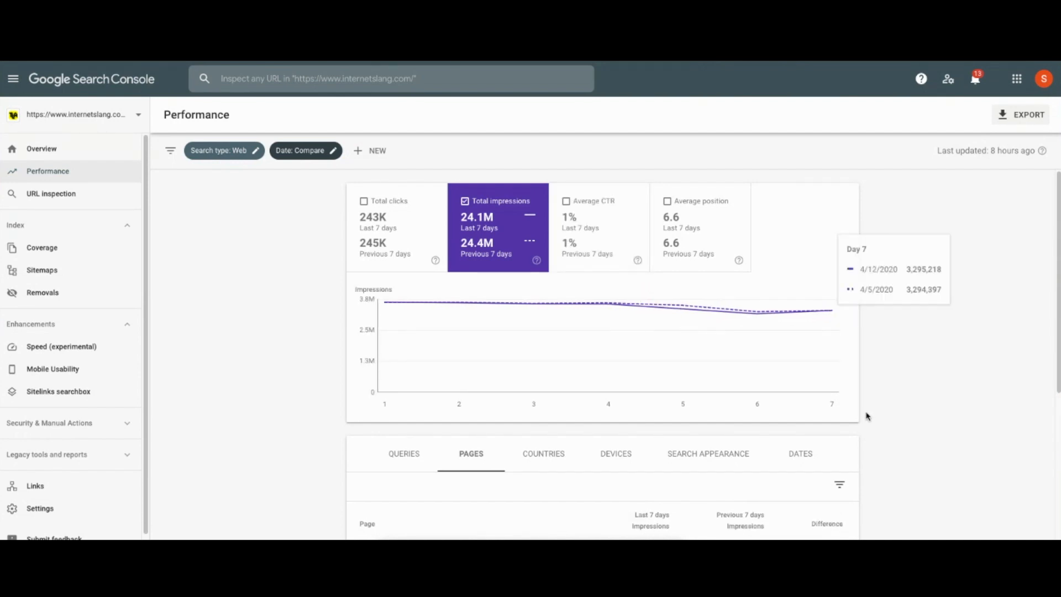
scroll(864, 415, "down", 3)
left_click(826, 389)
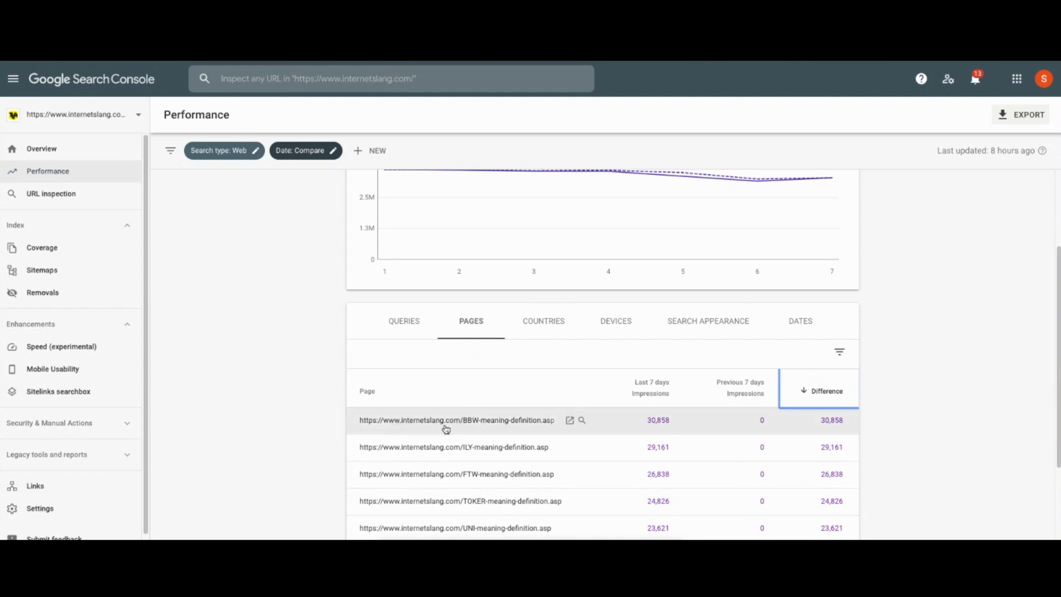
Step: Copy the BBW-meaning-definition page's URL from the pages table without its .asp ending
left_click_drag(356, 423, 526, 428)
right_click(526, 428)
left_click(537, 443)
left_click(841, 354)
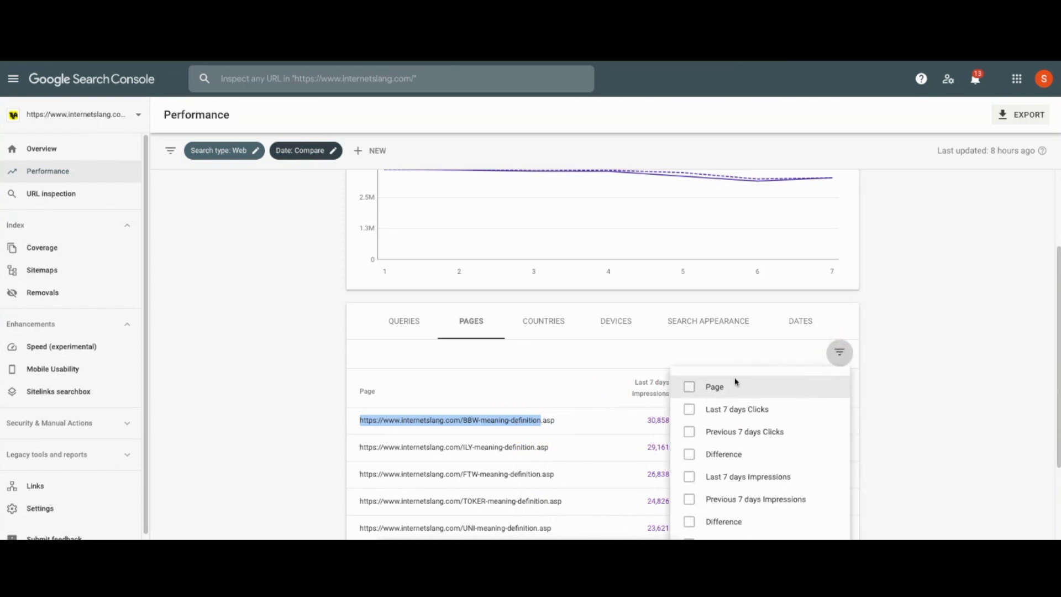
left_click(690, 390)
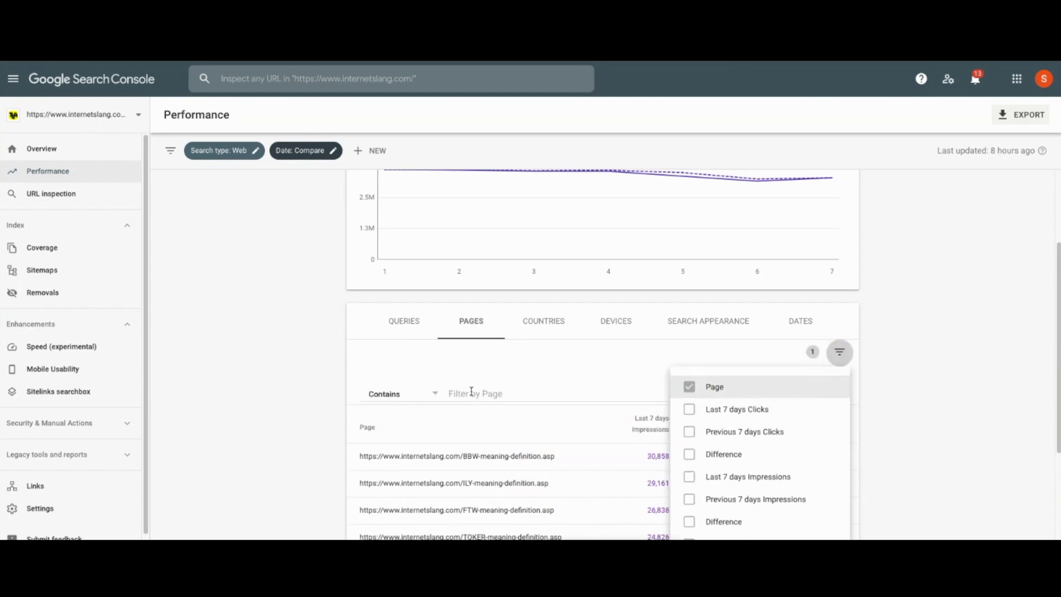
right_click(472, 391)
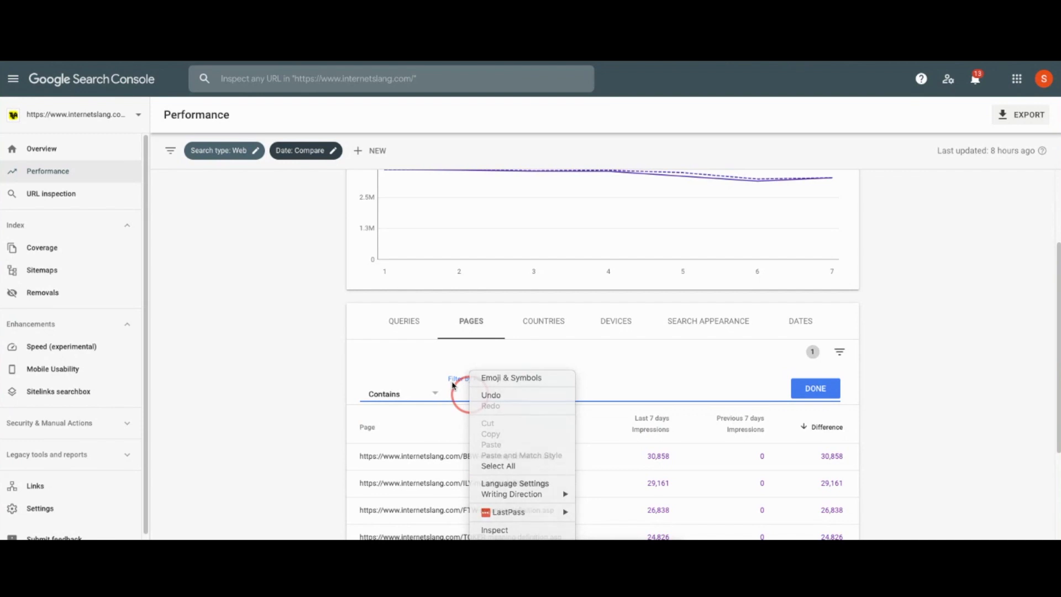
left_click(467, 388)
key("ctrl+v")
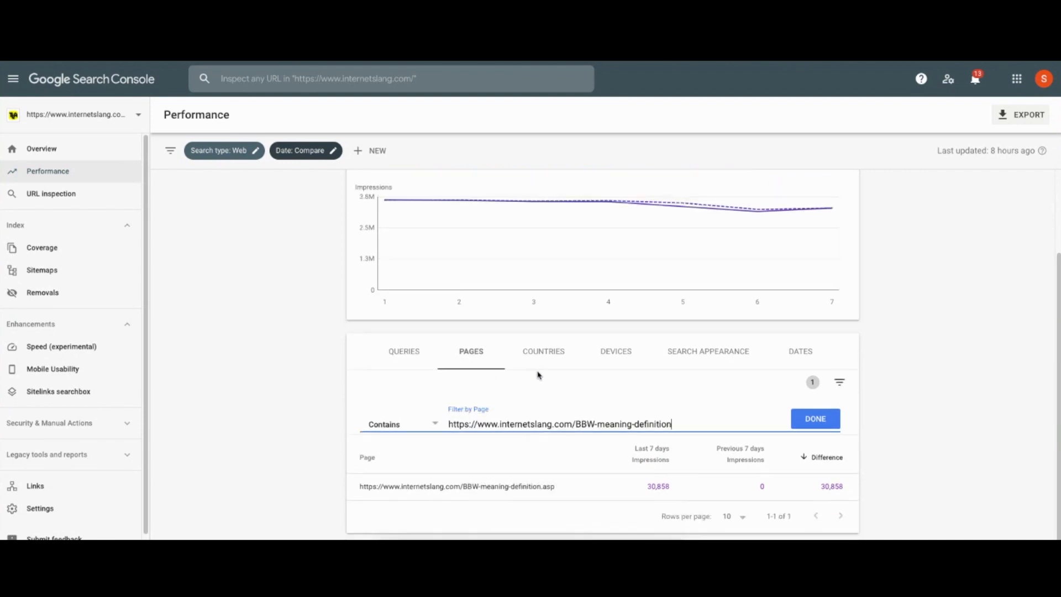
left_click(815, 421)
Step: Compare the queries breakdown with the filtered BBW page's impressions in the pages breakdown
left_click(407, 388)
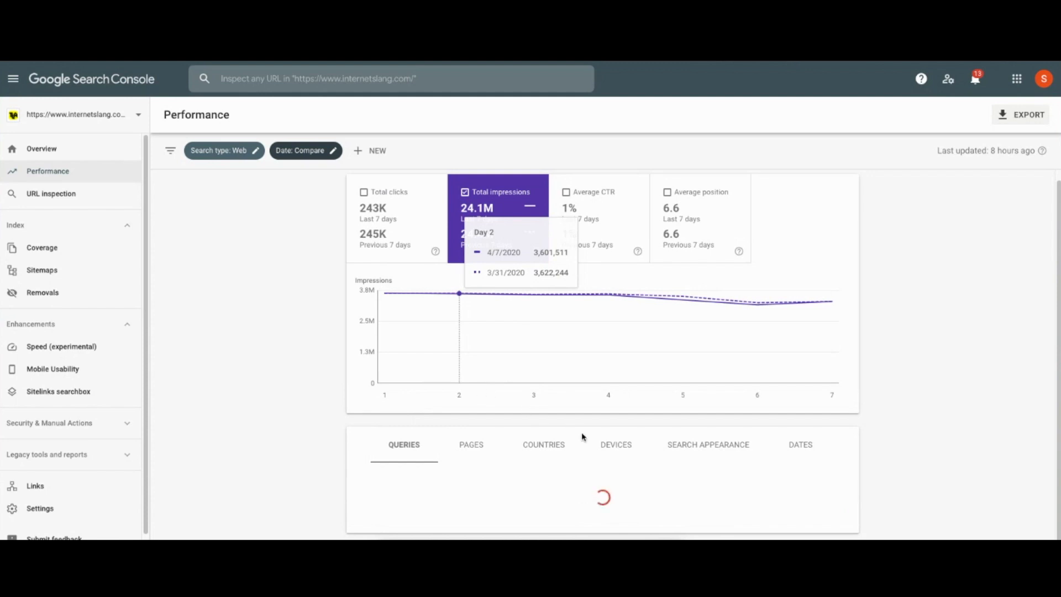
scroll(636, 453, "down", 1)
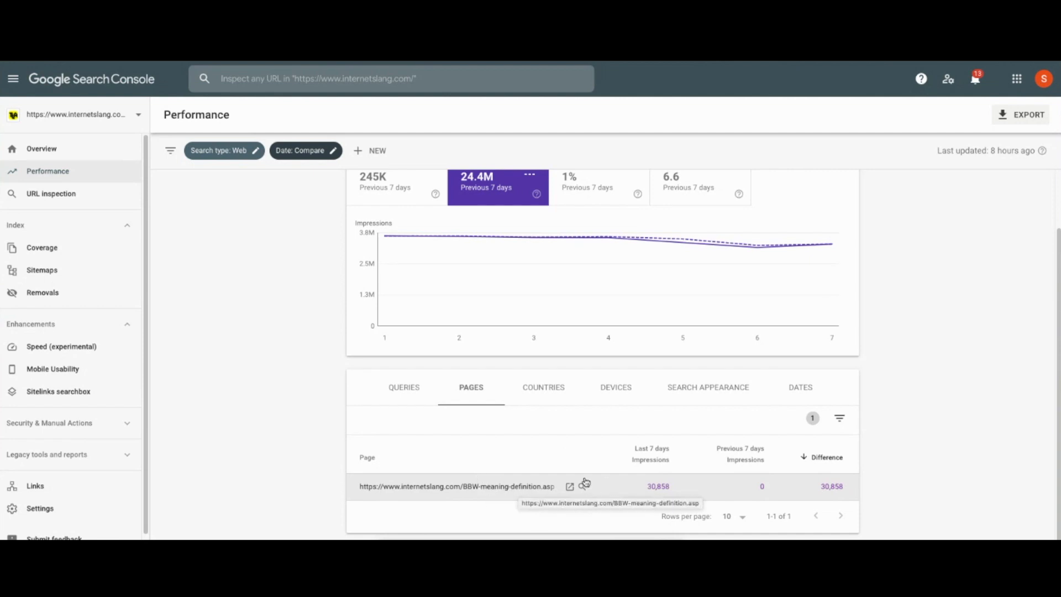
left_click(393, 389)
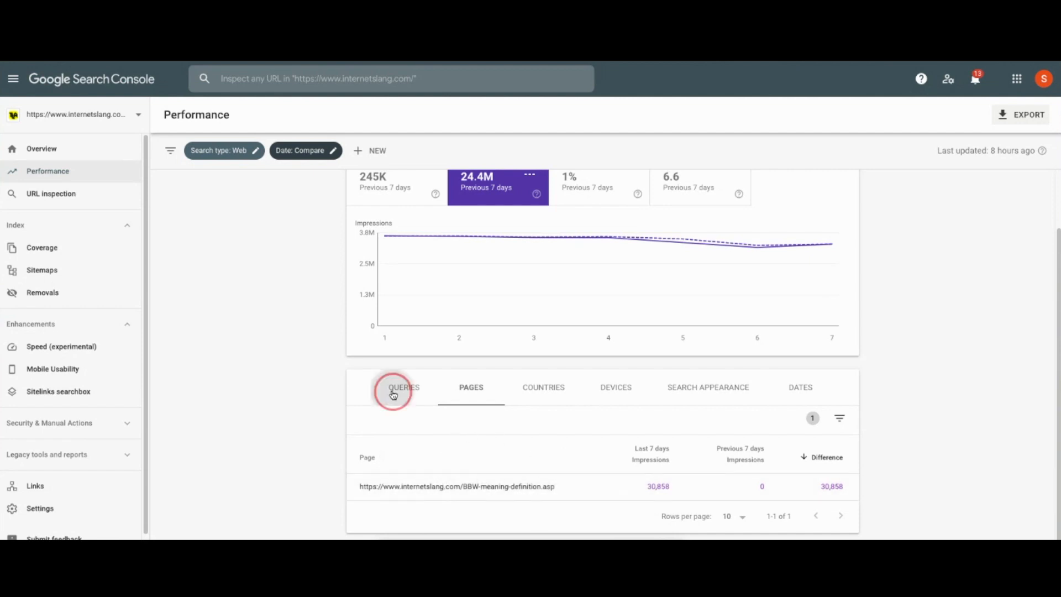
scroll(432, 415, "down", 3)
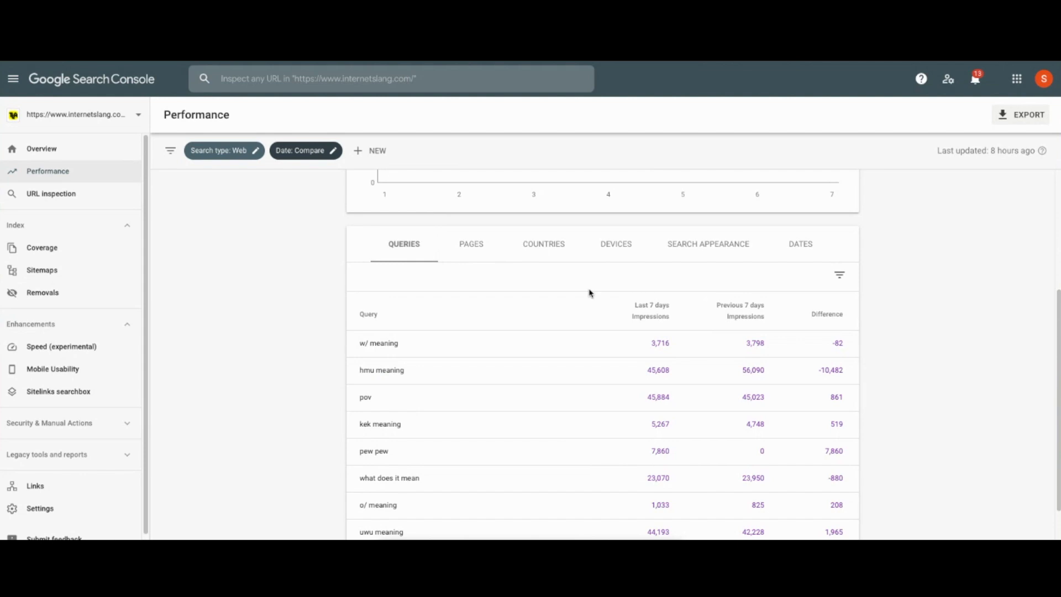
left_click(470, 249)
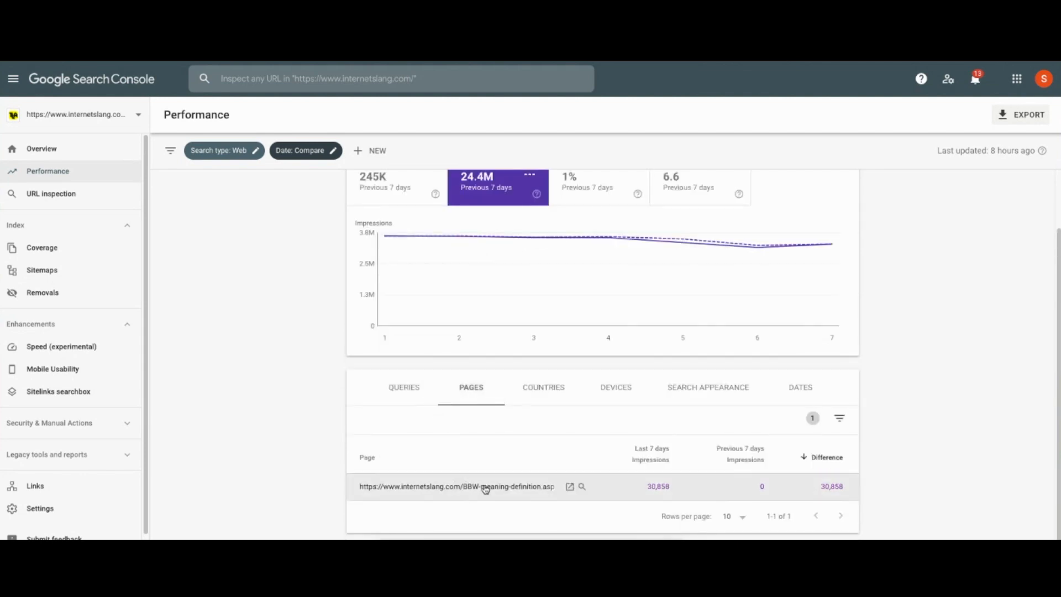
Step: Filter the queries table to queries containing "bw" and sort it by impression difference in descending order
left_click(405, 394)
scroll(636, 376, "down", 3)
left_click(836, 287)
left_click(707, 315)
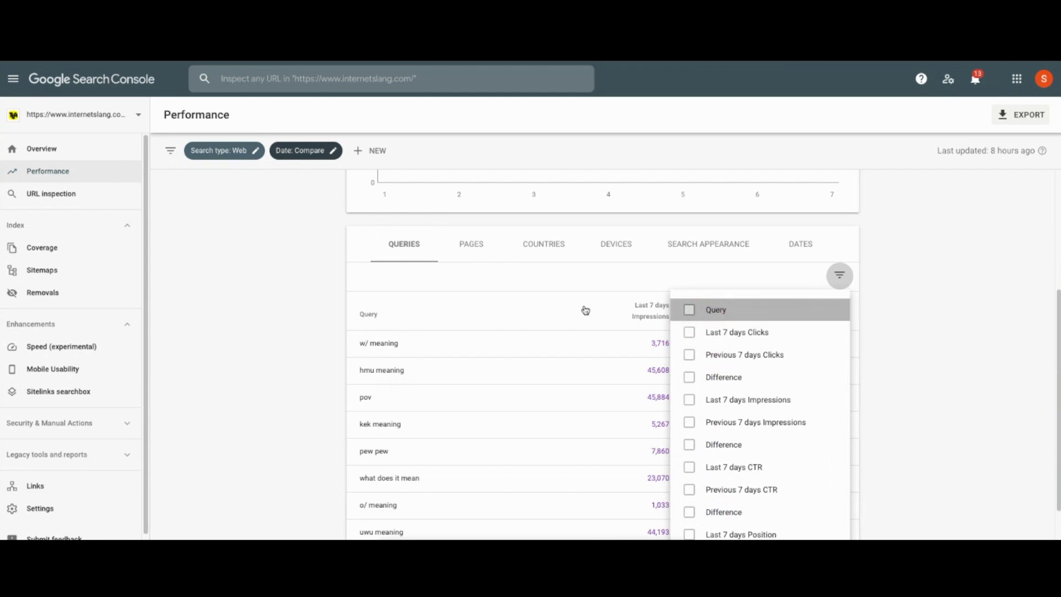
left_click(602, 314)
type("bww")
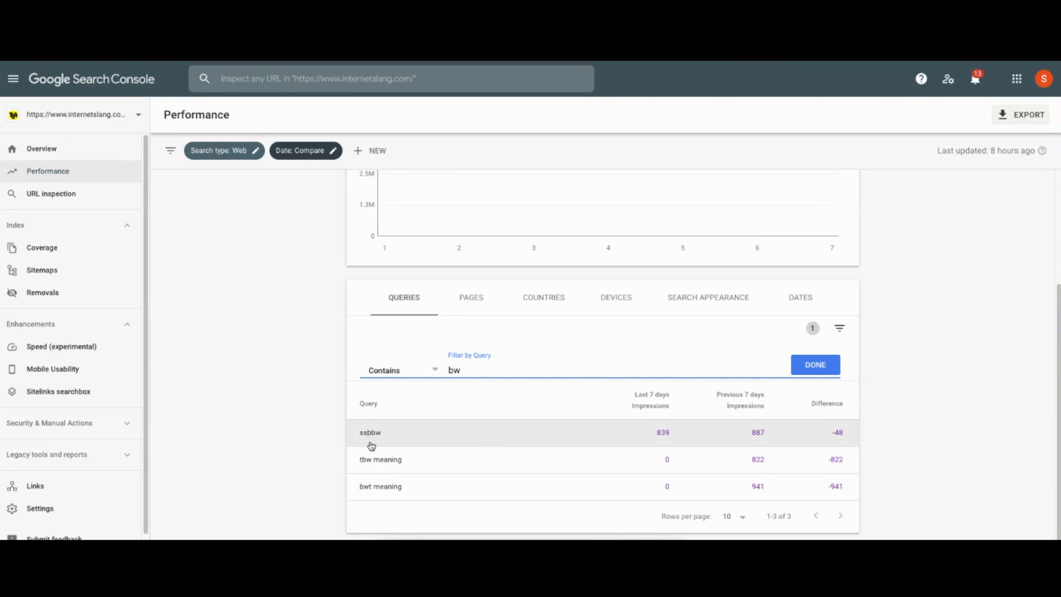
left_click(824, 408)
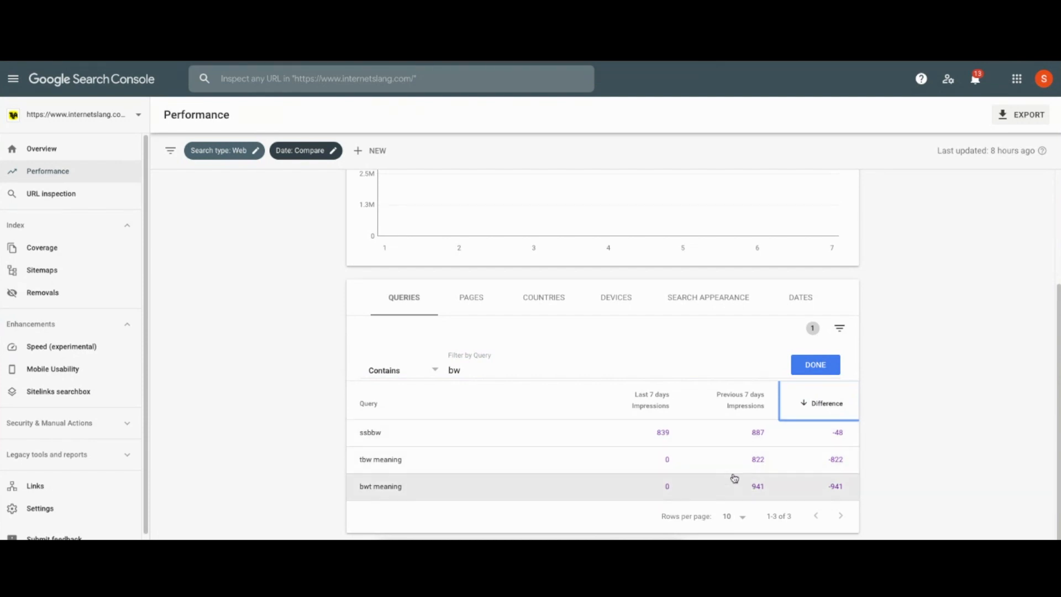
Step: Show total clicks instead of total impressions and clear the text of the query filter
scroll(708, 401, "up", 3)
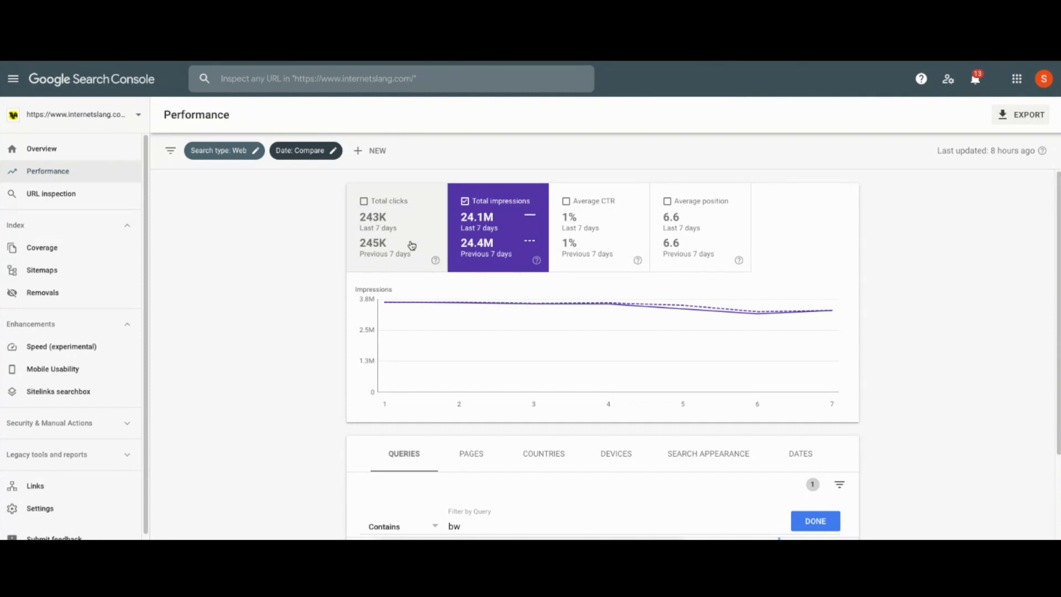
left_click(373, 208)
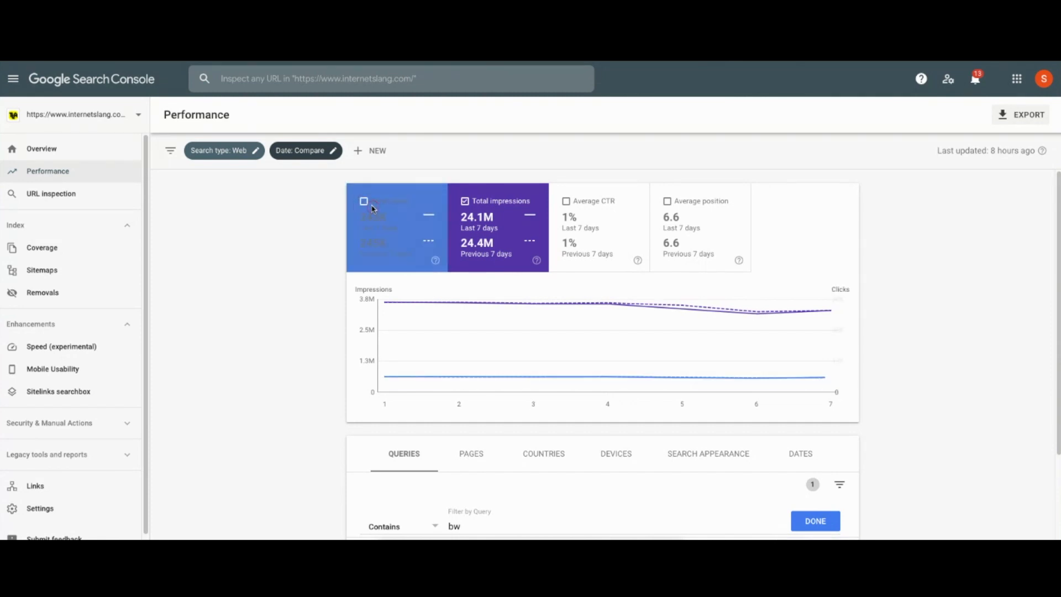
left_click(508, 228)
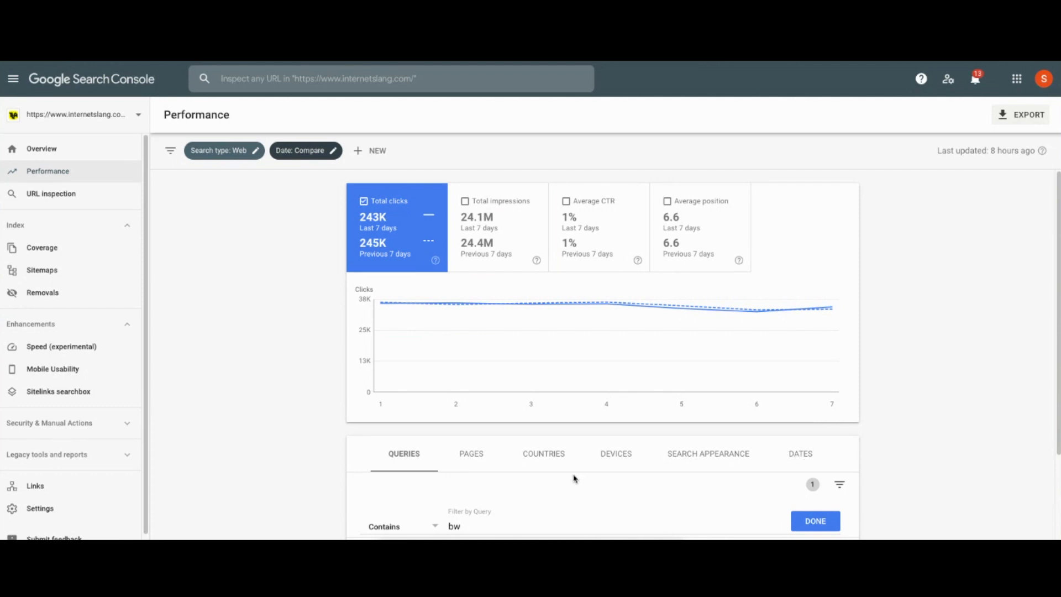
scroll(680, 506, "down", 1)
double_click(621, 506)
key("BackSpace")
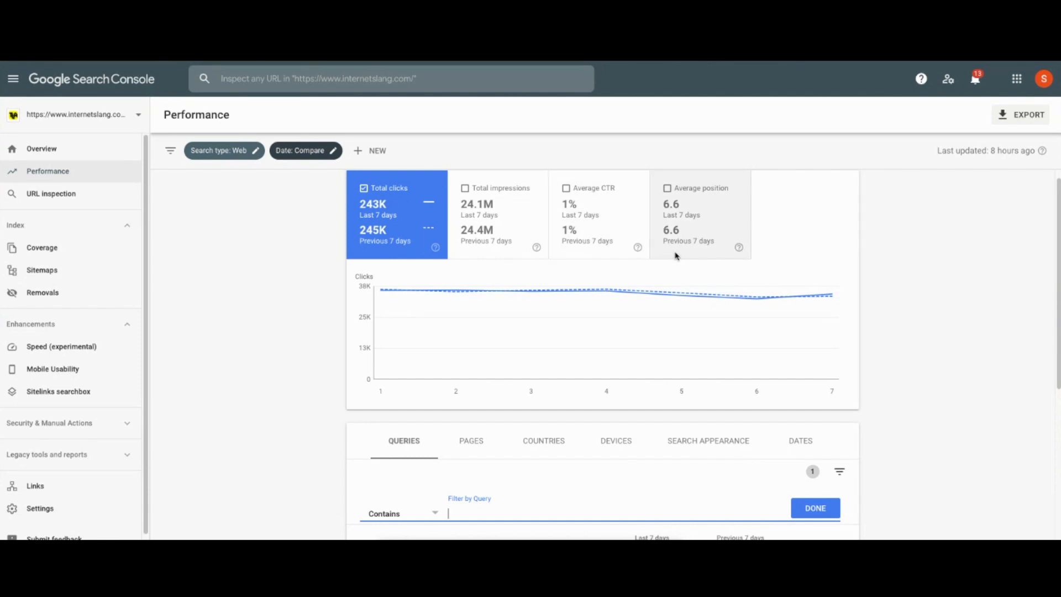
Step: Switch the breakdown to devices and compare clicks per device type across both periods
left_click(623, 443)
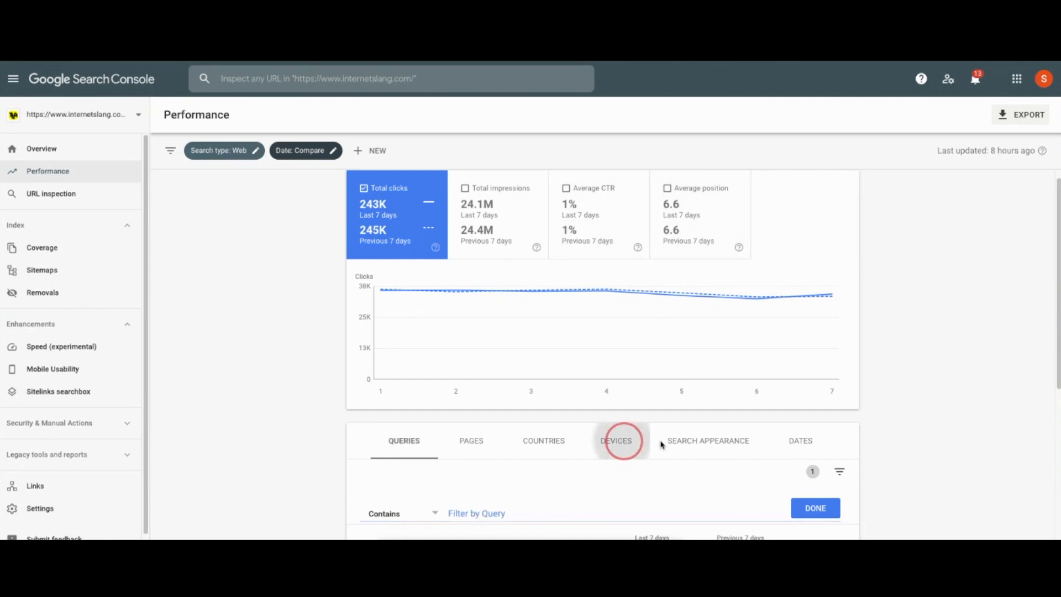
scroll(719, 447, "down", 2)
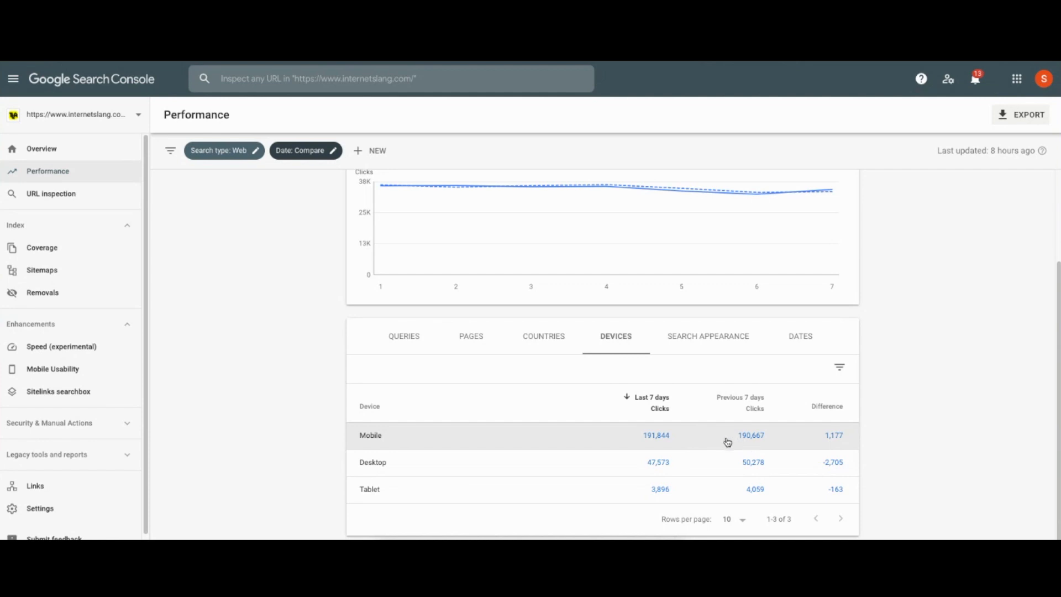
scroll(728, 441, "up", 3)
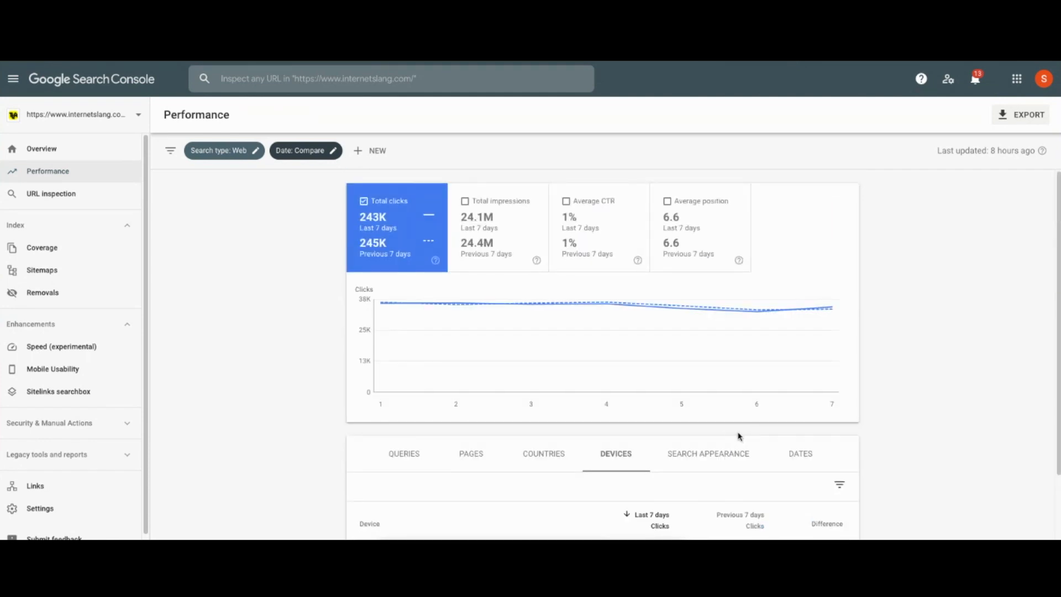